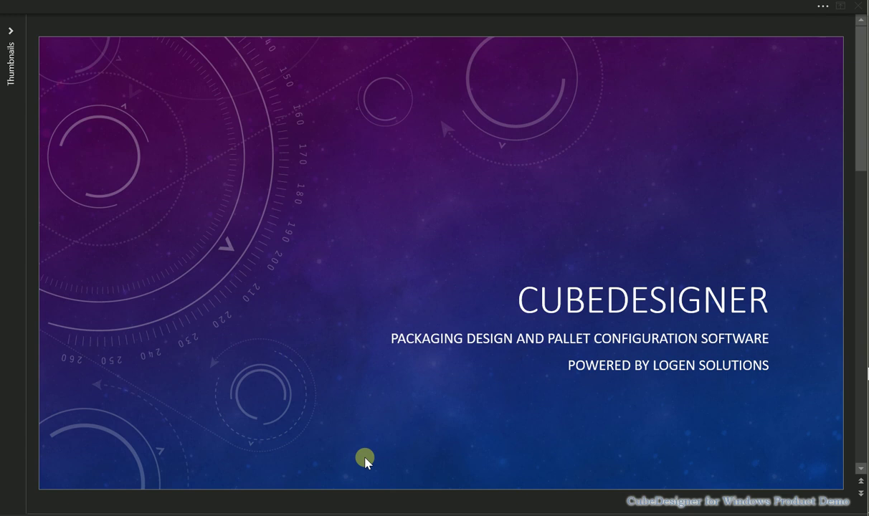
Scroll the PDF presentation down to the Example #1 slide on 40ft container ship cases
scroll(365, 460, "down", 1)
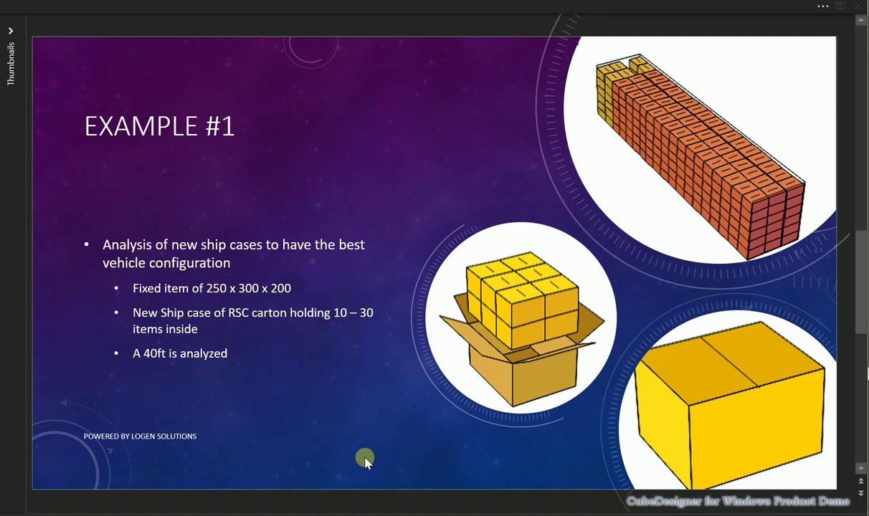
In the Example 13 design, toggle the Secondary Pack, Shippack and Vehicle Load sequence steps off and back on
key("alt+Tab")
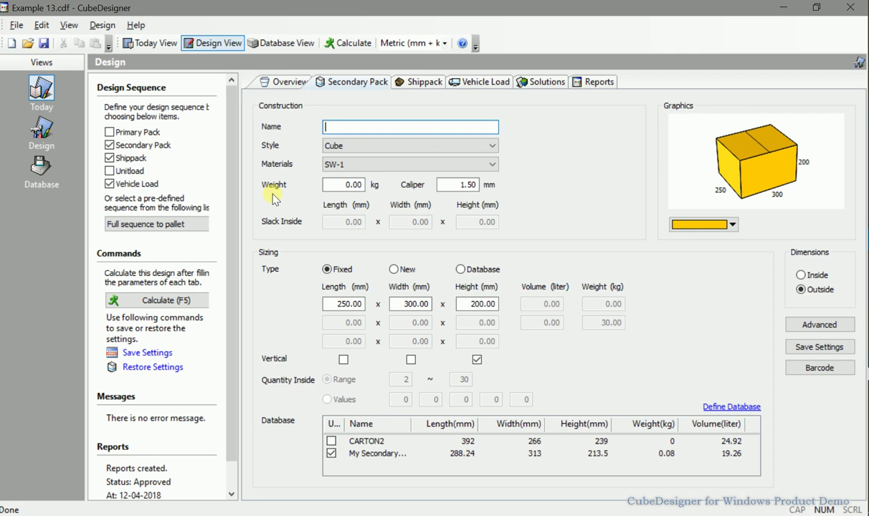
left_click(825, 297)
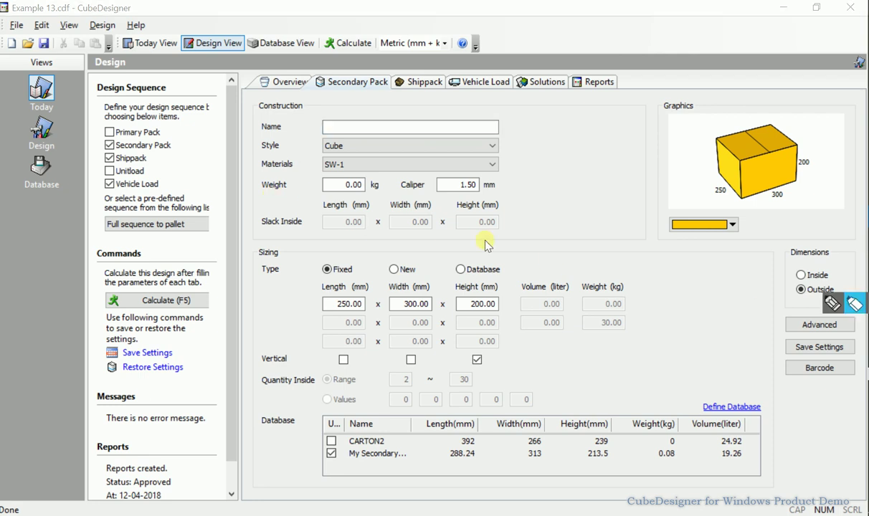
left_click(167, 148)
left_click(120, 146)
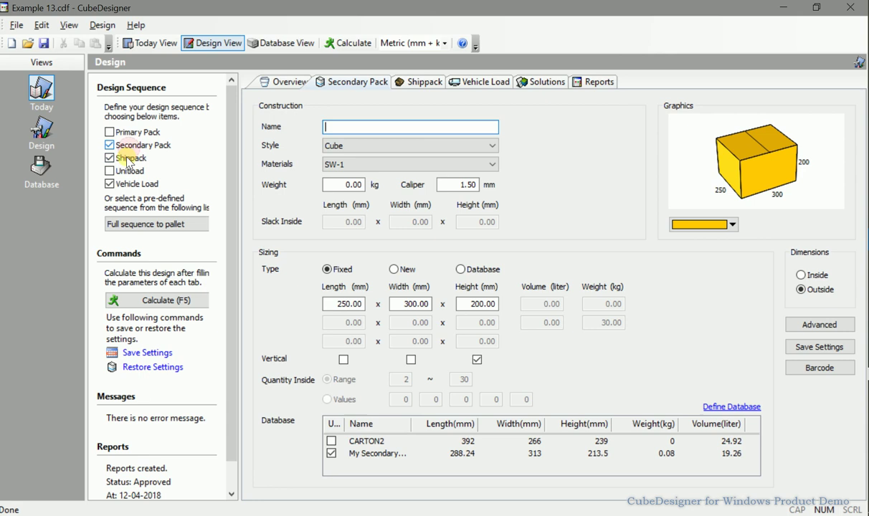
left_click(124, 157)
left_click(123, 158)
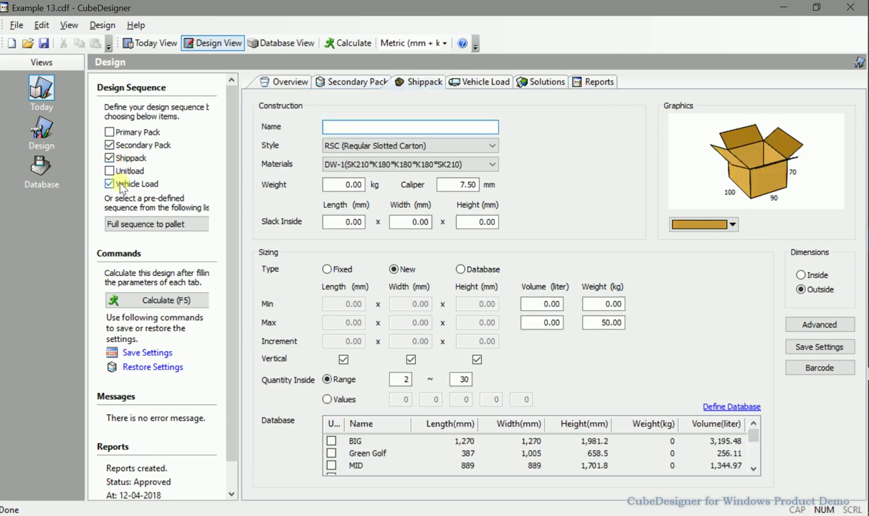
left_click(120, 184)
left_click(120, 185)
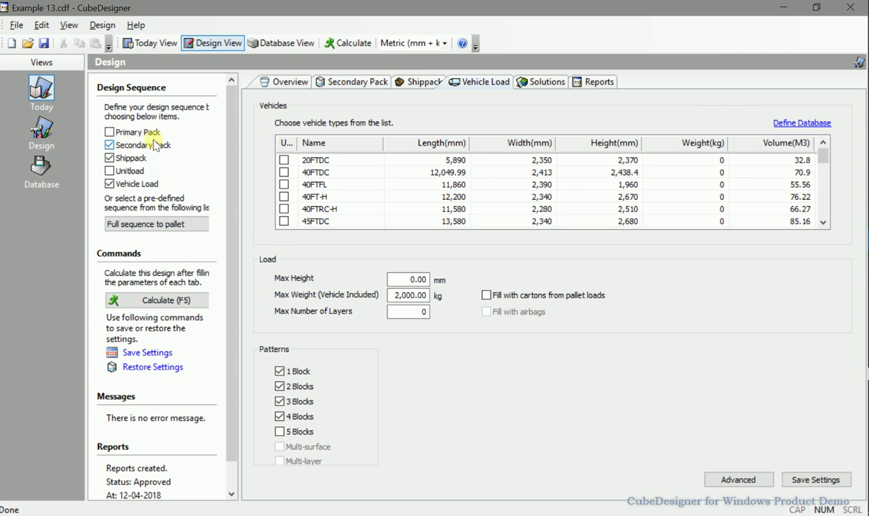
Review the Secondary Pack, Shippack and Vehicle Load settings, ending on Secondary Pack
left_click(355, 83)
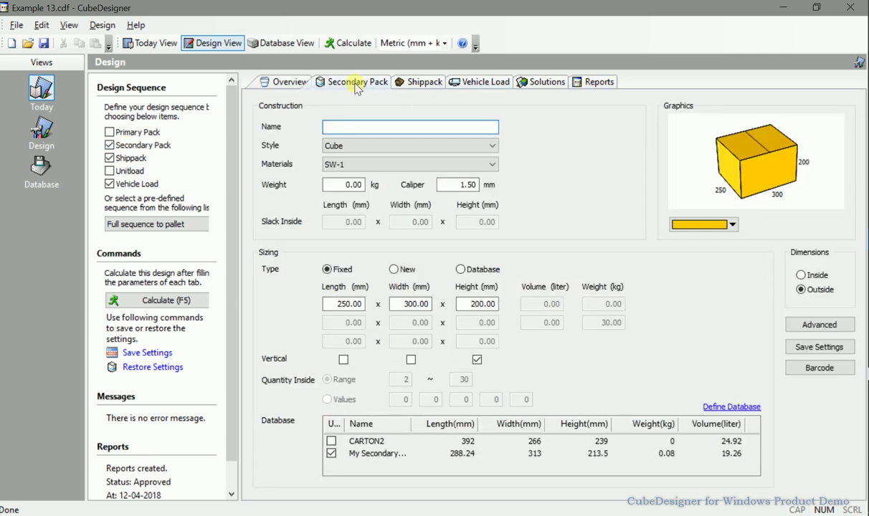
left_click(420, 86)
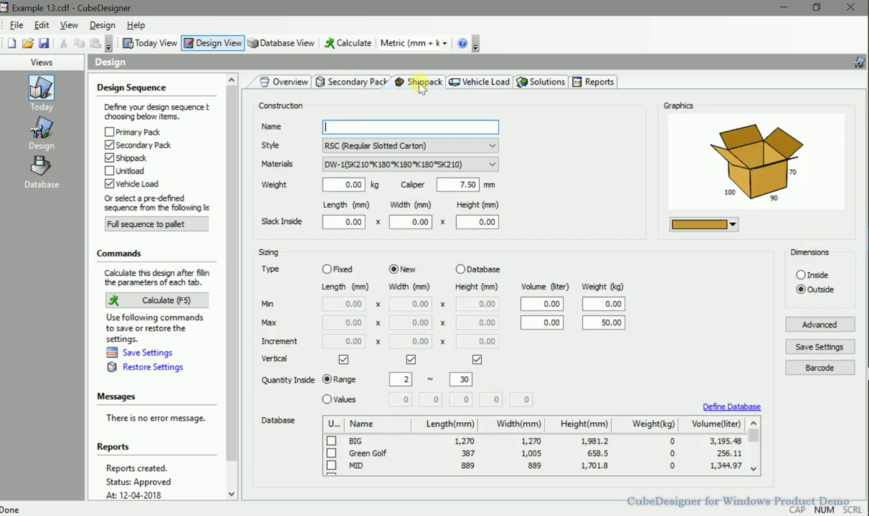
left_click(486, 82)
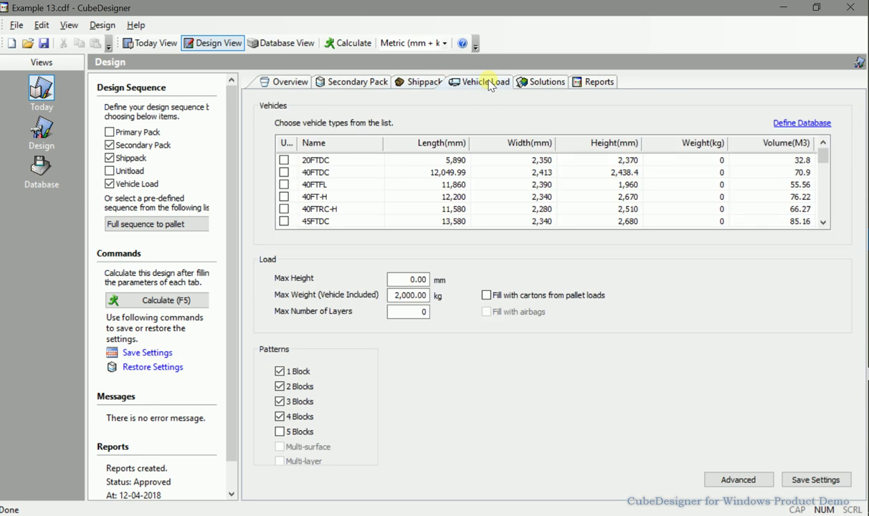
left_click(355, 85)
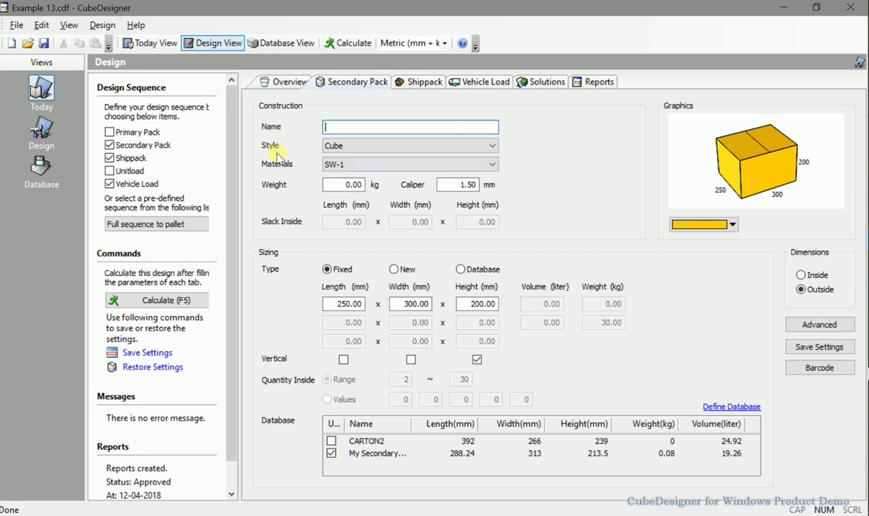
Keep the secondary pack as a Cube standing on its 200 mm height, and colour it green
left_click(459, 147)
left_click(452, 156)
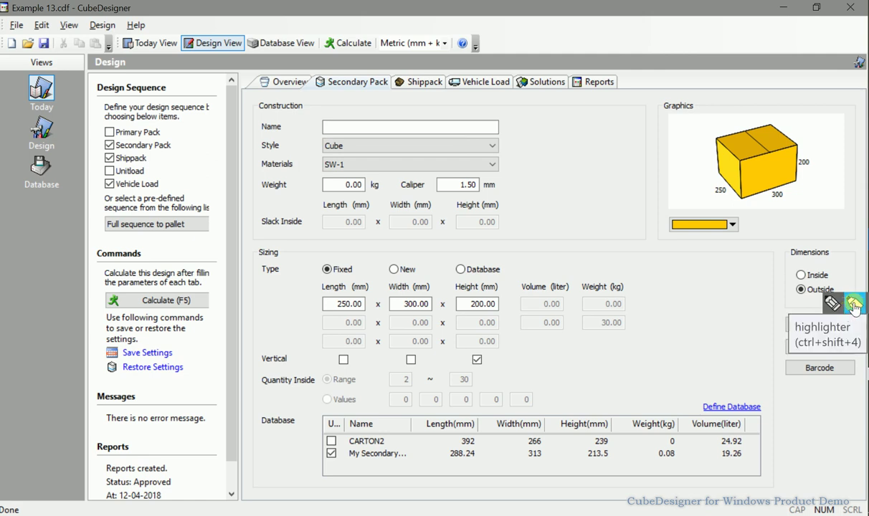
left_click(810, 286)
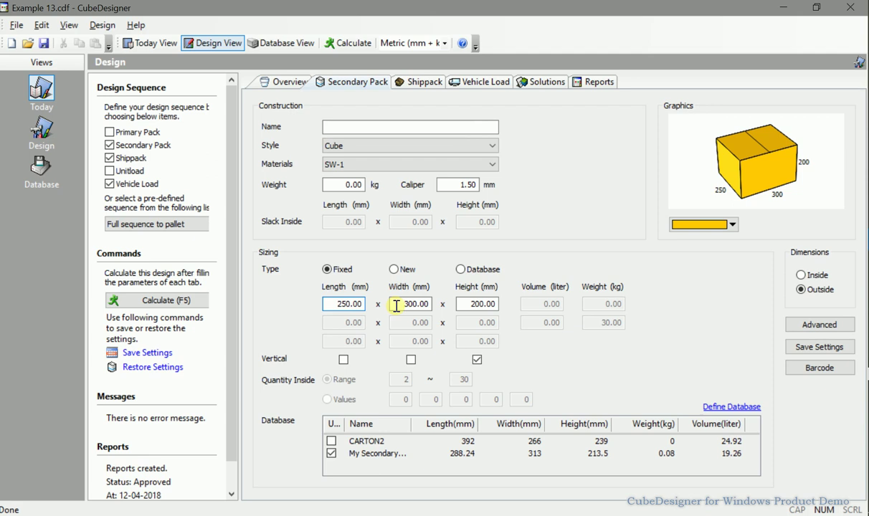
left_click(470, 307)
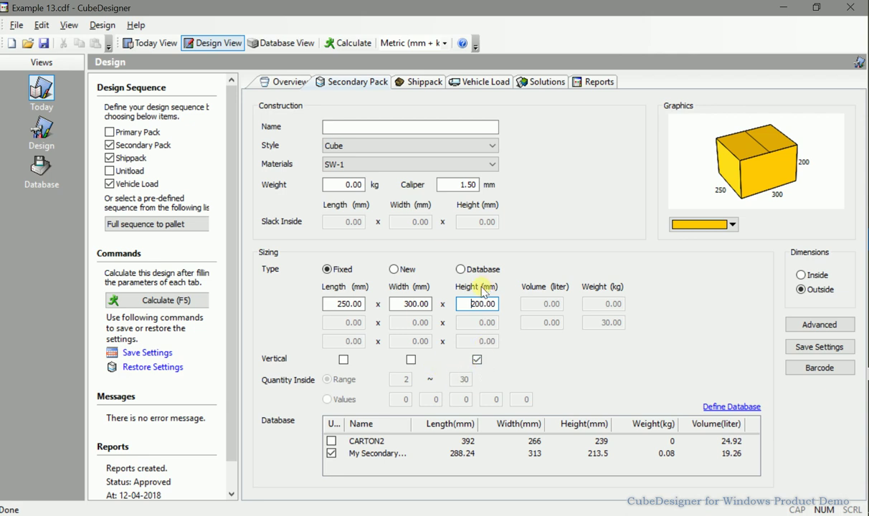
left_click(732, 225)
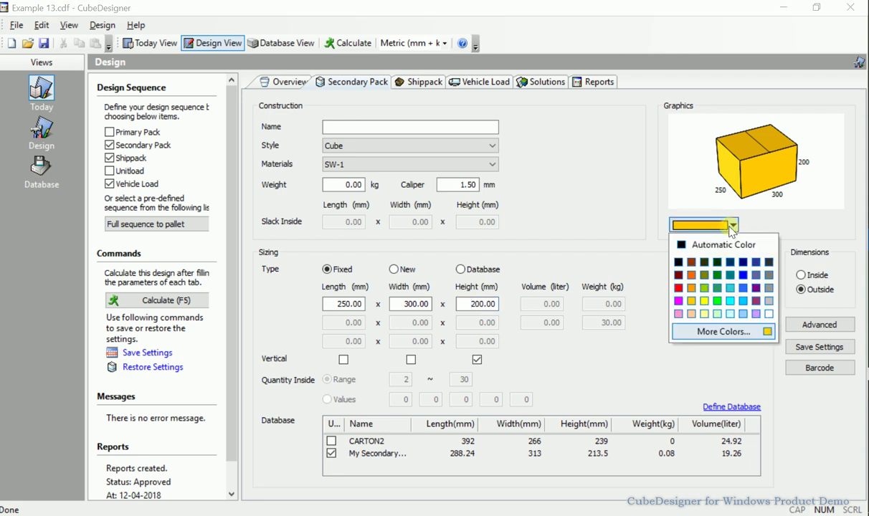
left_click(704, 289)
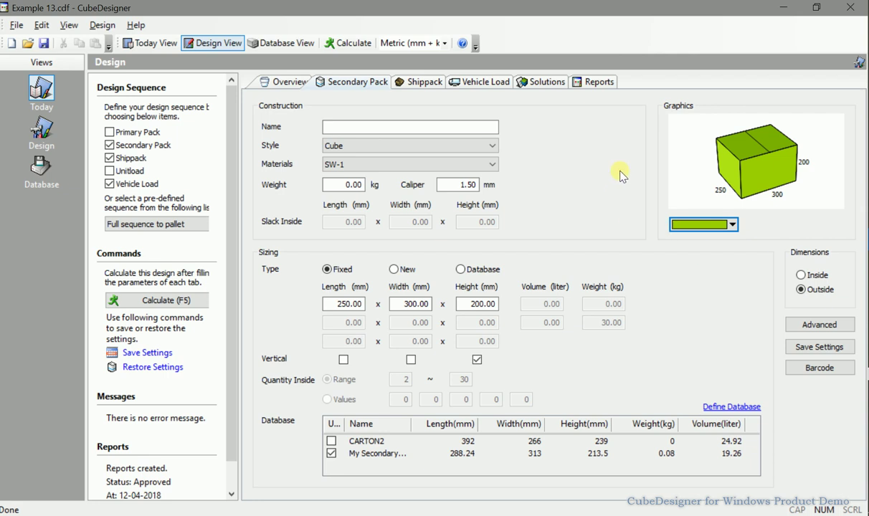
On the RSC shippack carton, re-enter 2 as the minimum quantity inside, keeping 30 as maximum
left_click(406, 83)
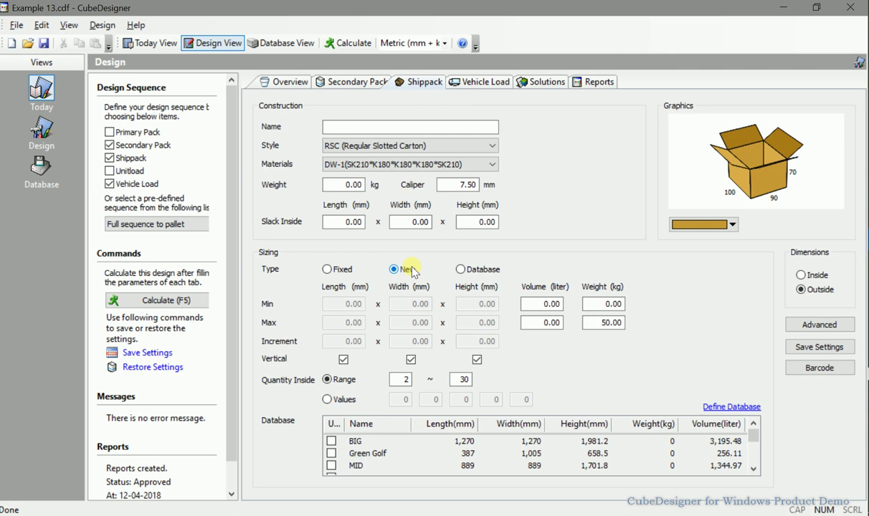
left_click(401, 380)
key("BackSpace")
type("2")
left_click(397, 379)
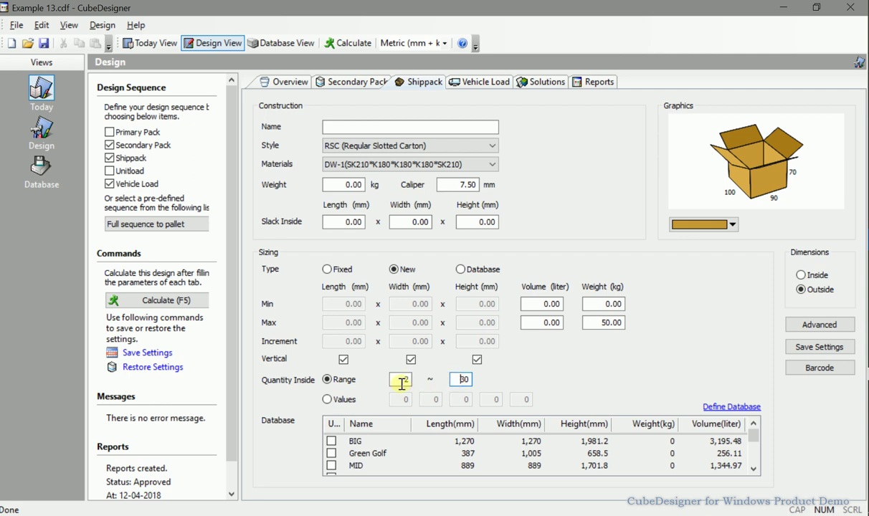
left_click(459, 380)
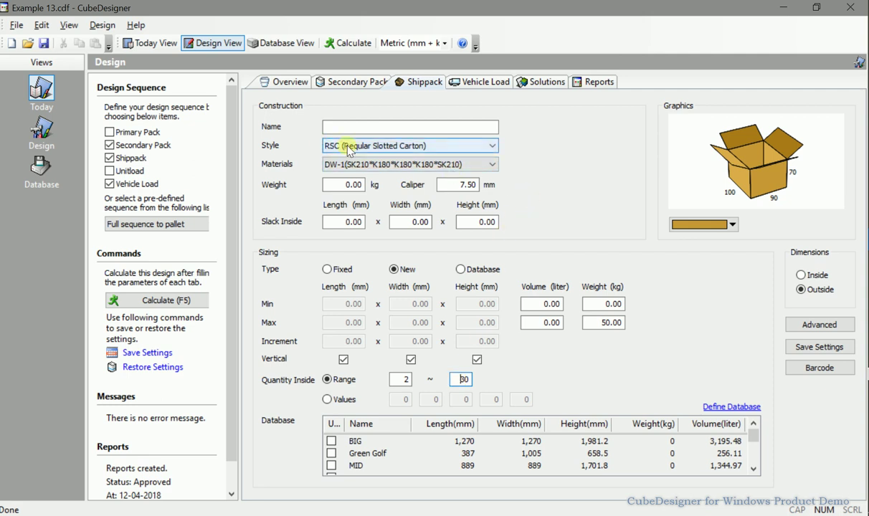
left_click(464, 146)
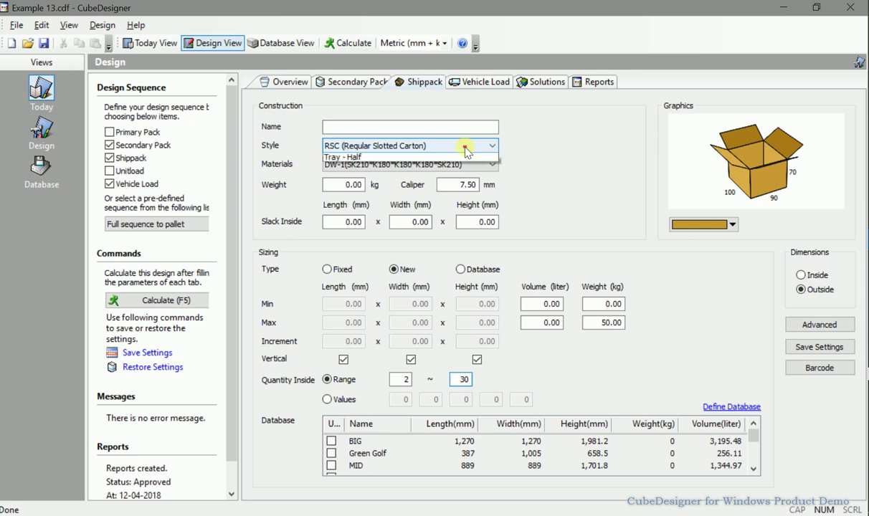
left_click(464, 146)
left_click(447, 165)
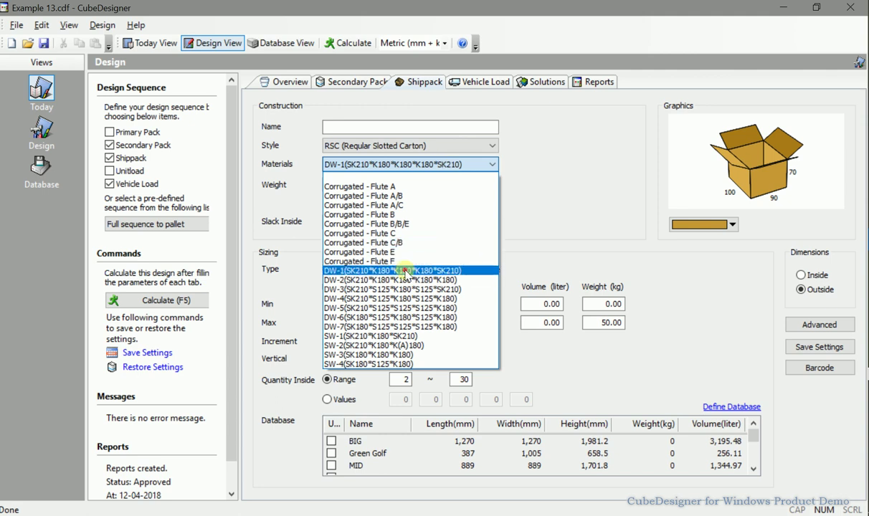
left_click(405, 271)
left_click(459, 185)
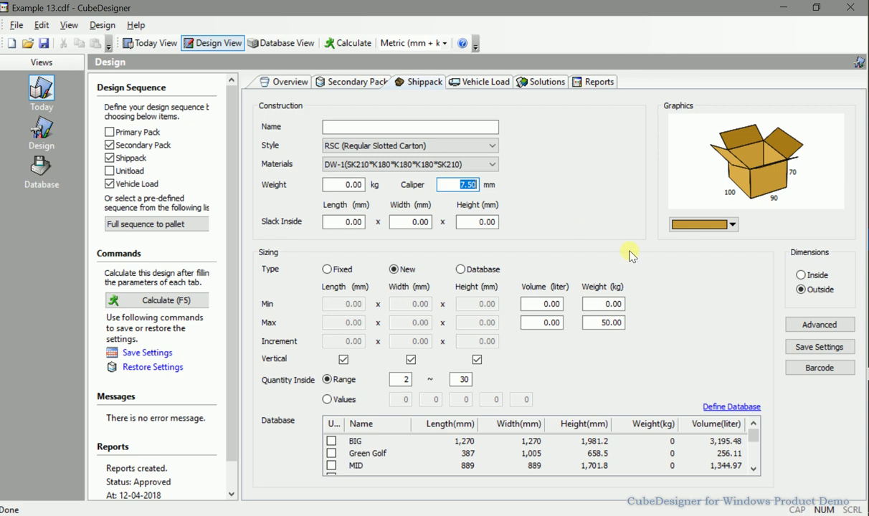
left_click(815, 293)
left_click(442, 149)
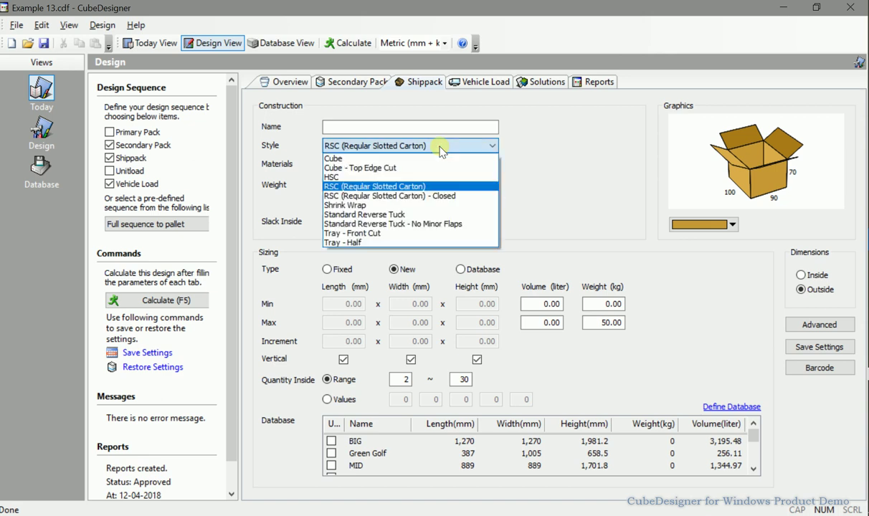
left_click(442, 148)
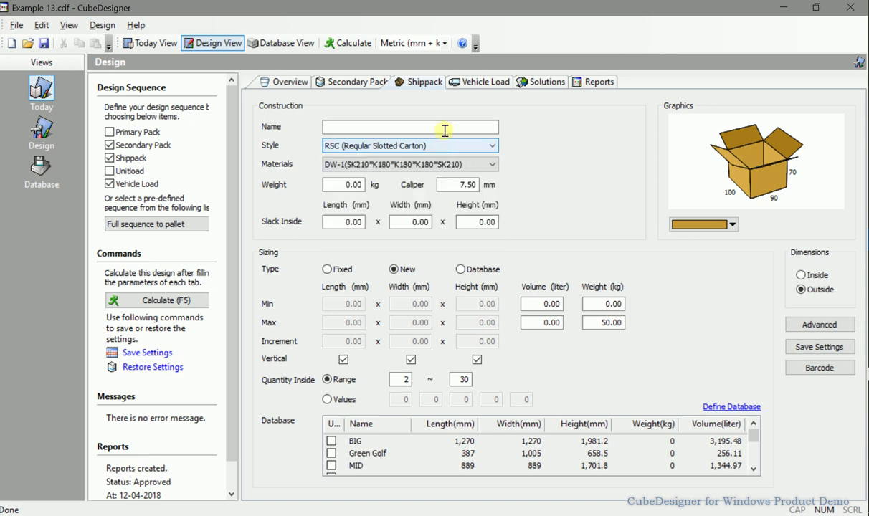
Tick the 40FTFL container in the Vehicles list, leaving the 2,000 kg maximum weight
left_click(473, 83)
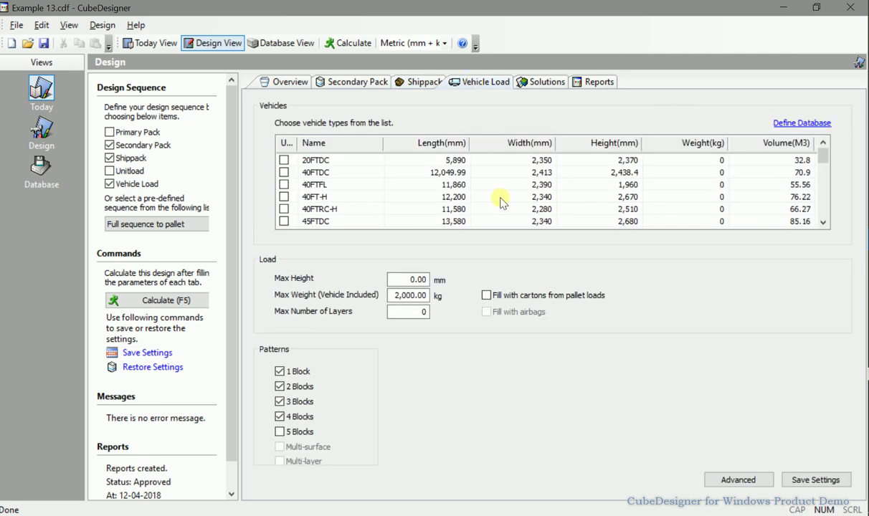
scroll(500, 201, "down", 10)
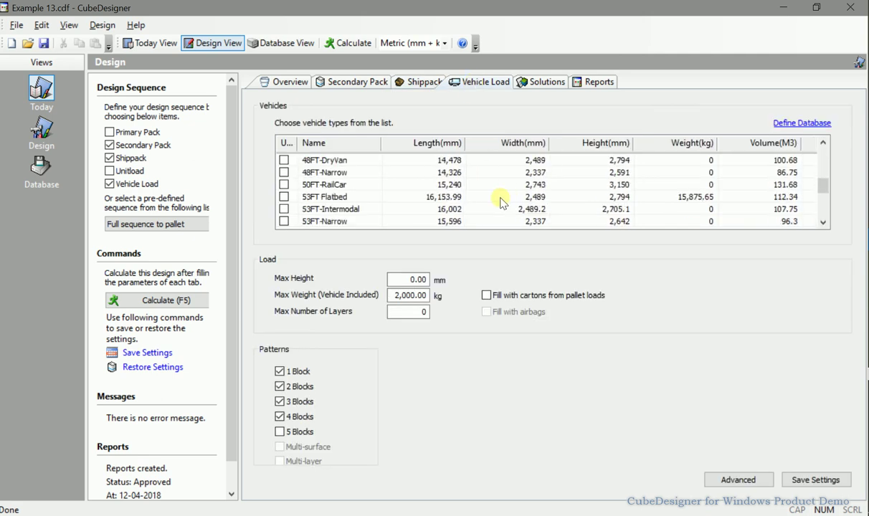
left_click(397, 224)
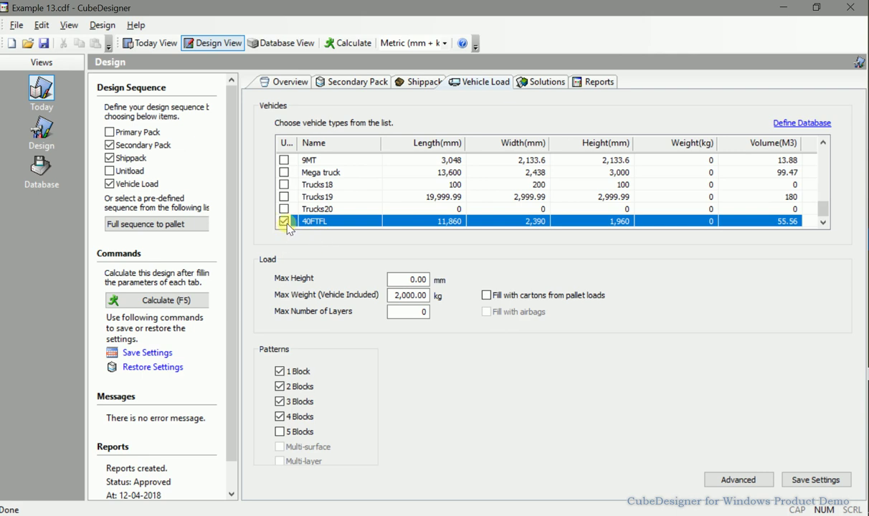
left_click(410, 297)
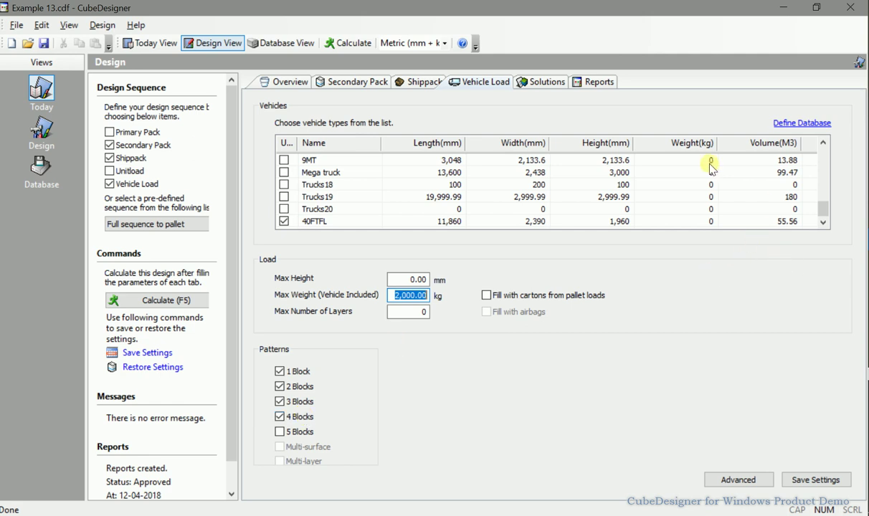
Calculate the loading solutions, enlarge the solution list and select solution 1
left_click(352, 44)
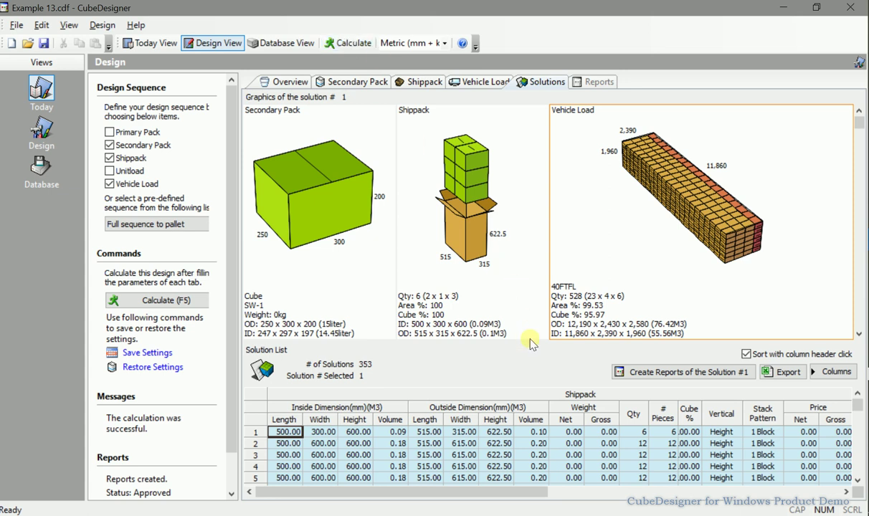
left_click(499, 319)
left_click_drag(520, 341, 529, 301)
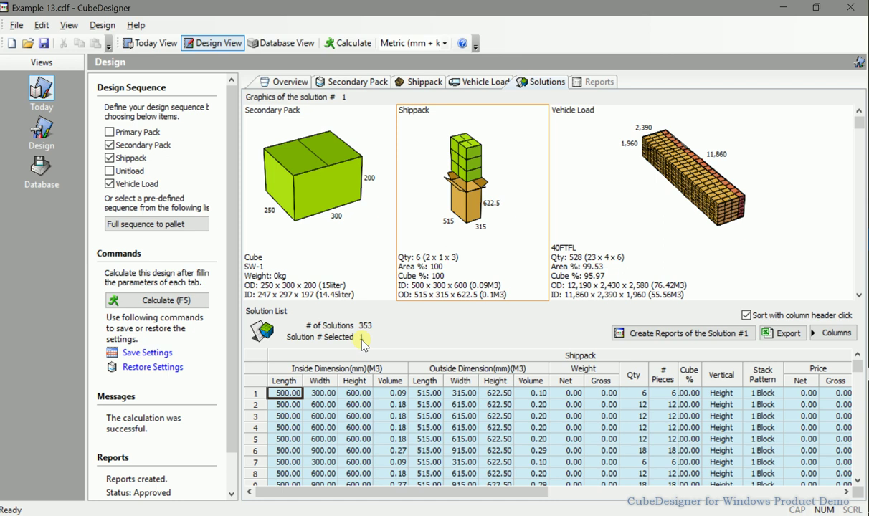
left_click(255, 395)
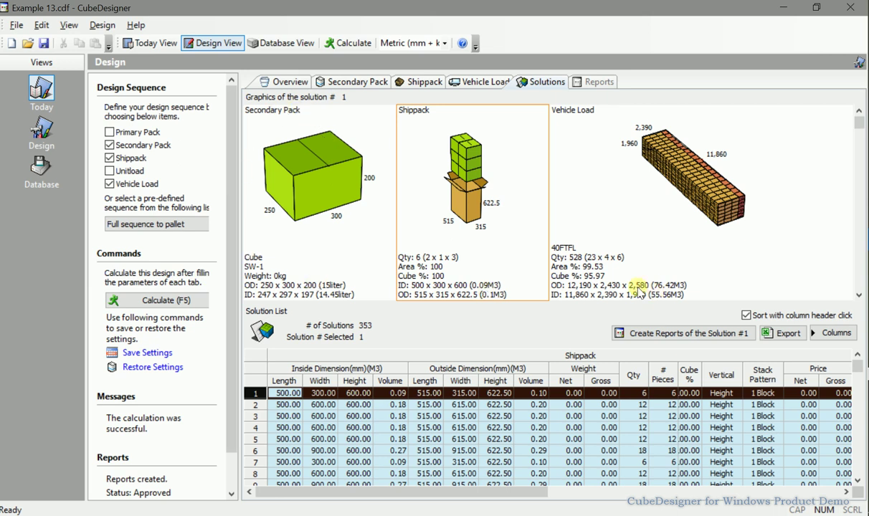
Switch the Solution List details from secondary pack and shippack to vehicle load columns
left_click(309, 195)
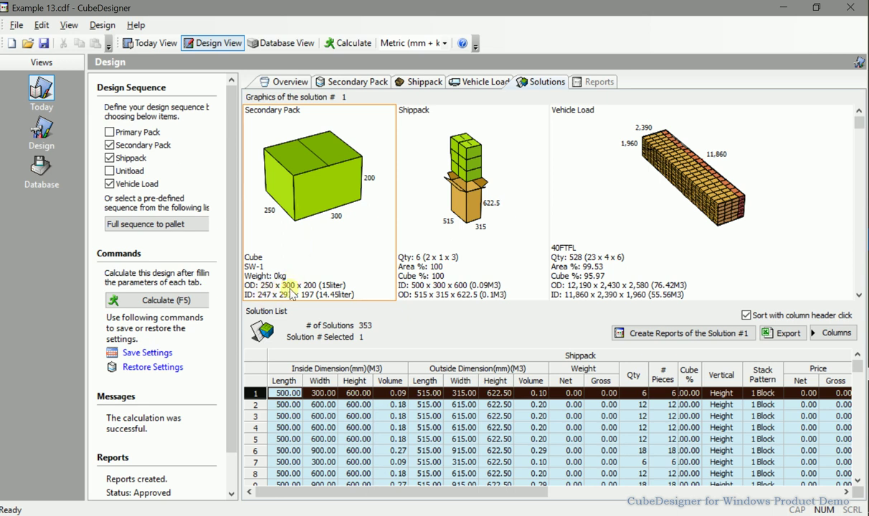
left_click(490, 247)
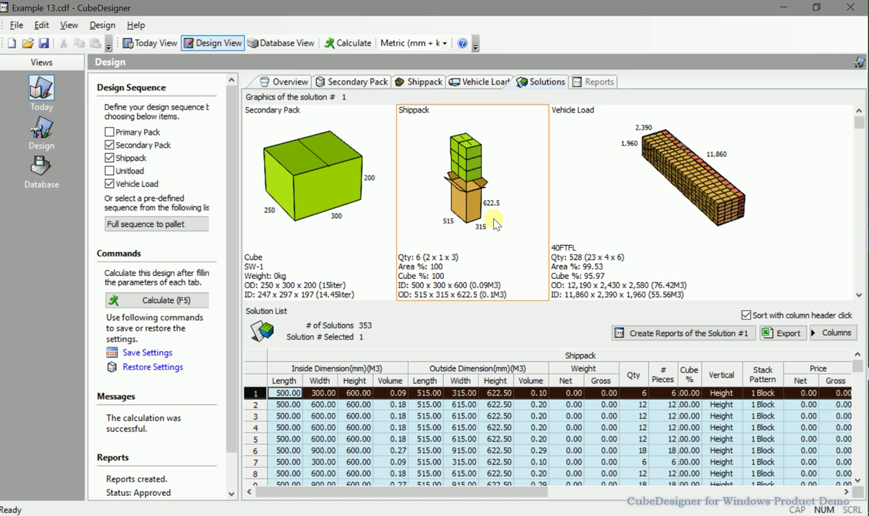
left_click(612, 206)
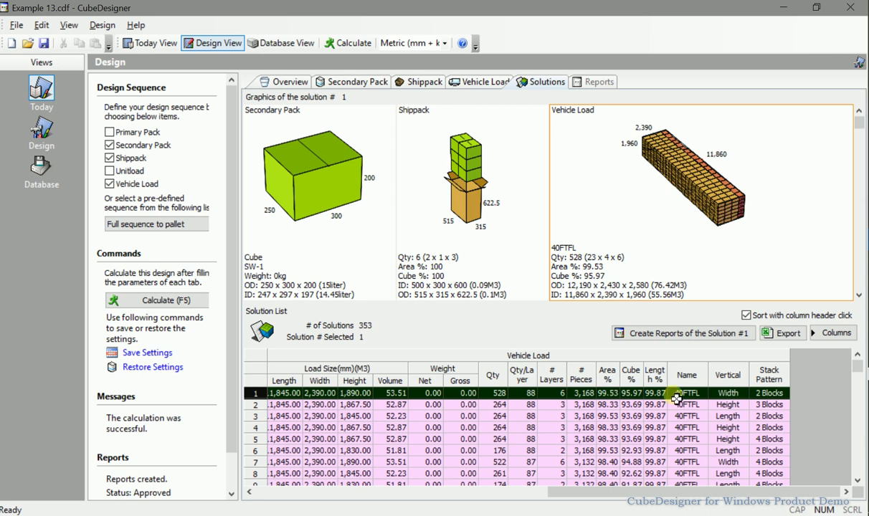
Preview solutions 2 to 5 (264 twelve-item shippacks, 93.69% cube) and widen the Length % column
left_click(607, 406)
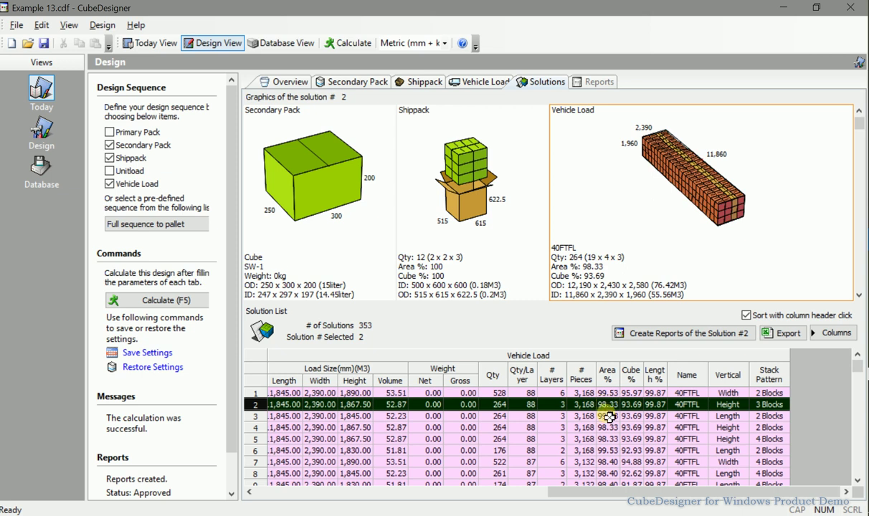
left_click(609, 417)
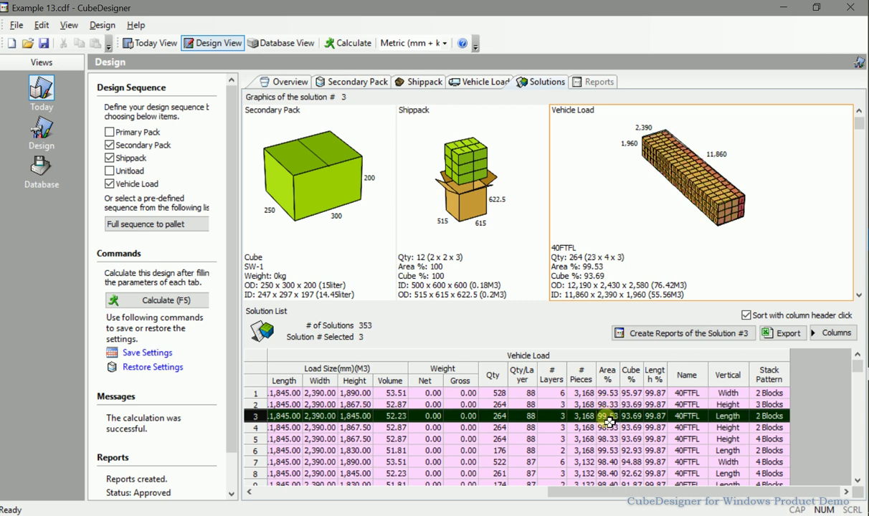
left_click(602, 428)
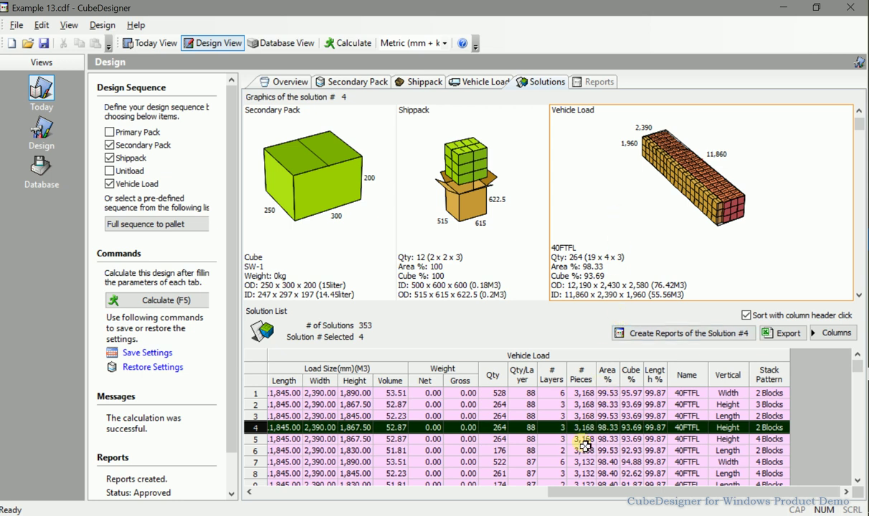
left_click(582, 440)
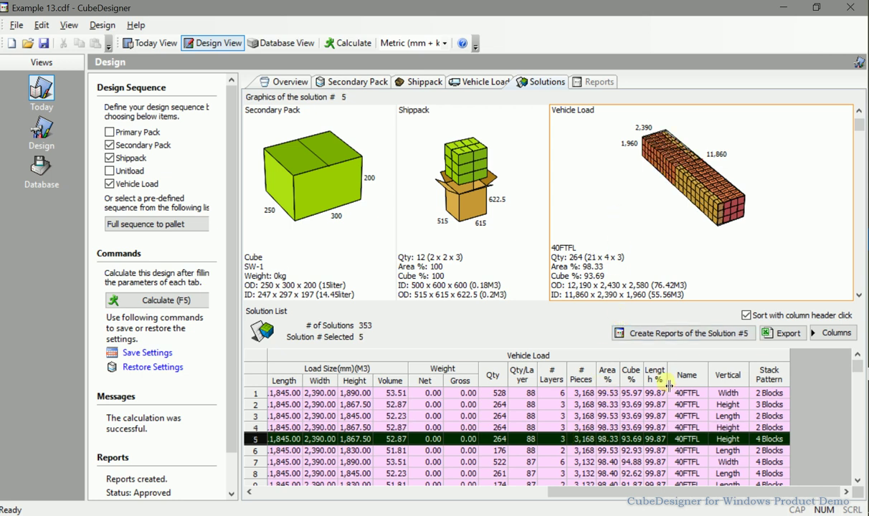
left_click_drag(668, 385, 686, 375)
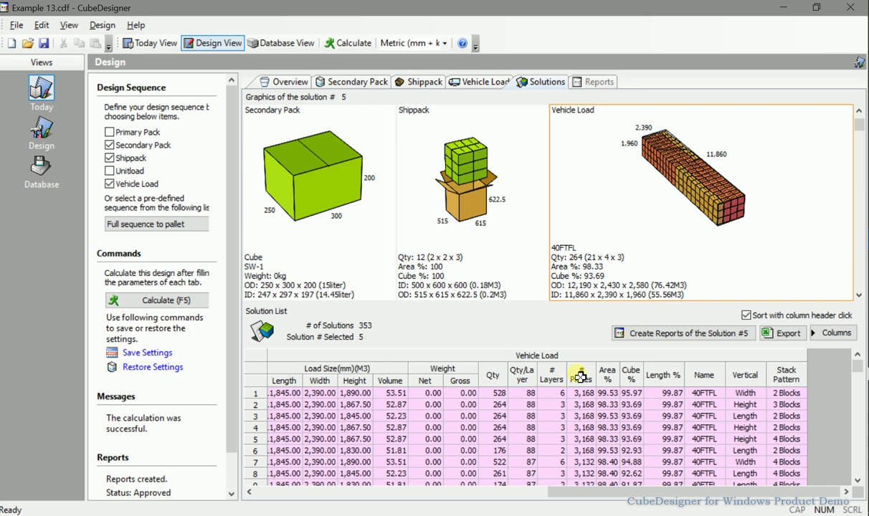
Sort solutions by # Pieces and preview solutions 2 through 6 with vehicle load details
left_click(550, 356)
left_click(621, 247)
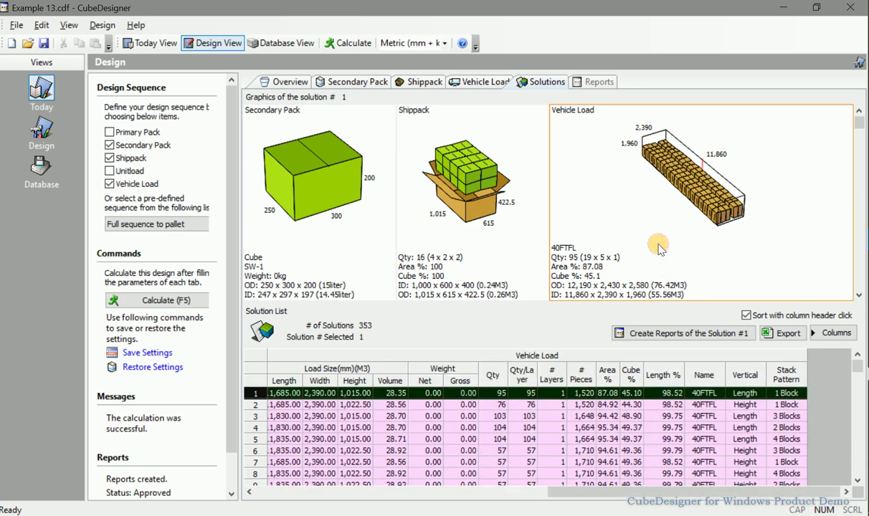
left_click(594, 405)
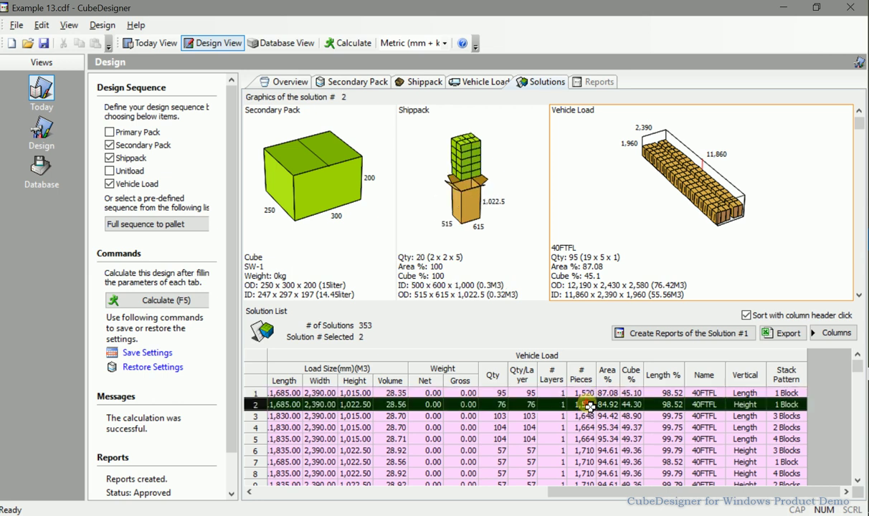
left_click(590, 415)
left_click(586, 428)
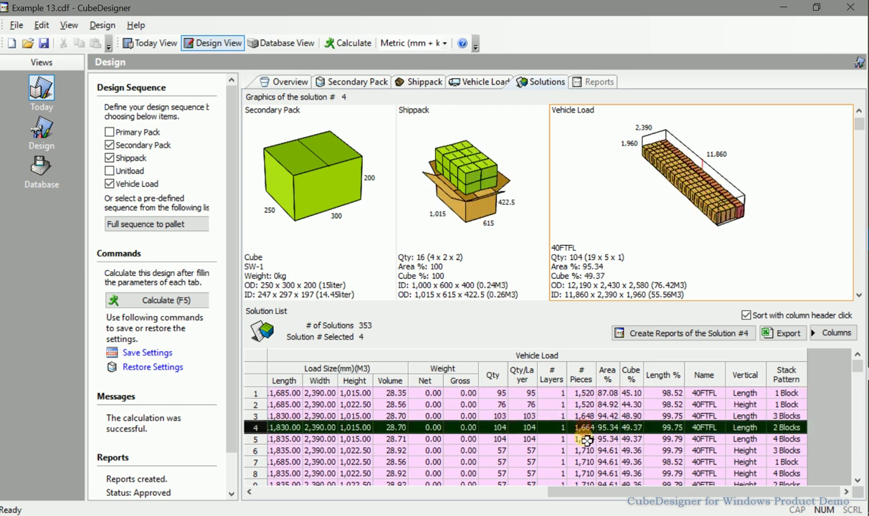
left_click(586, 438)
left_click(587, 450)
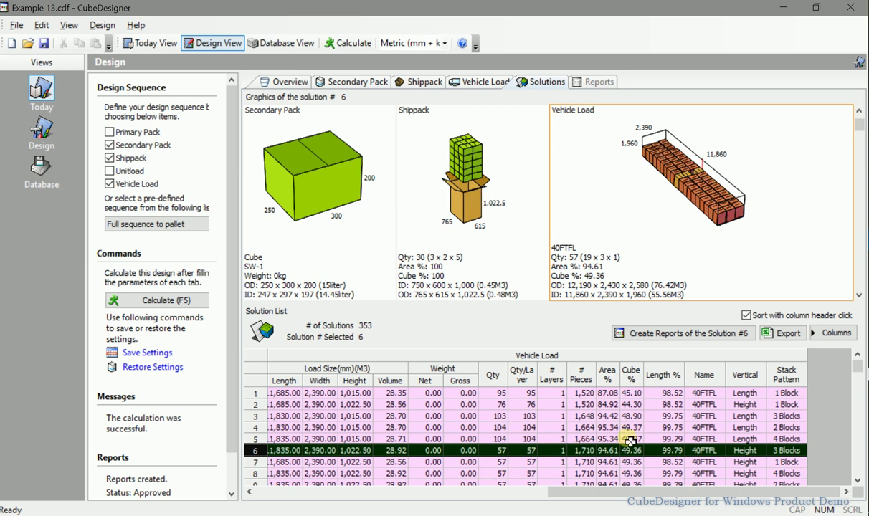
Jump to the end of the list and preview solutions 353 and 352
left_click_drag(857, 365, 850, 486)
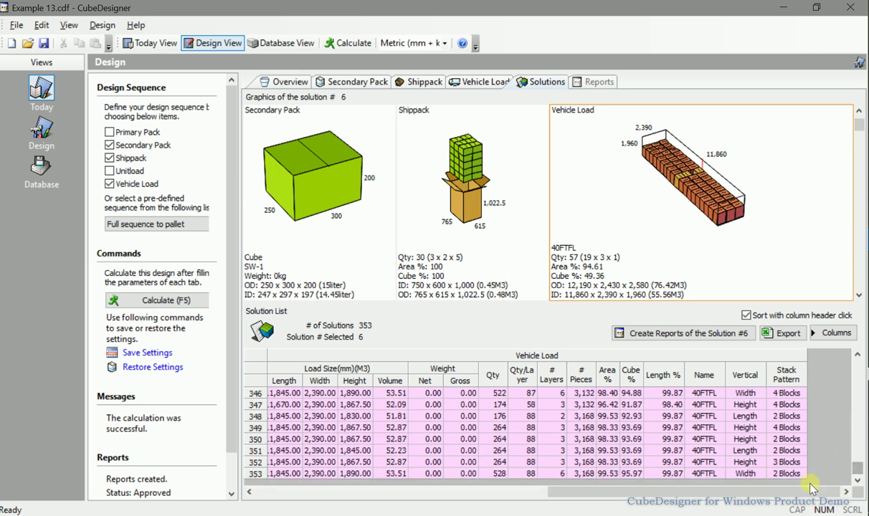
left_click(627, 473)
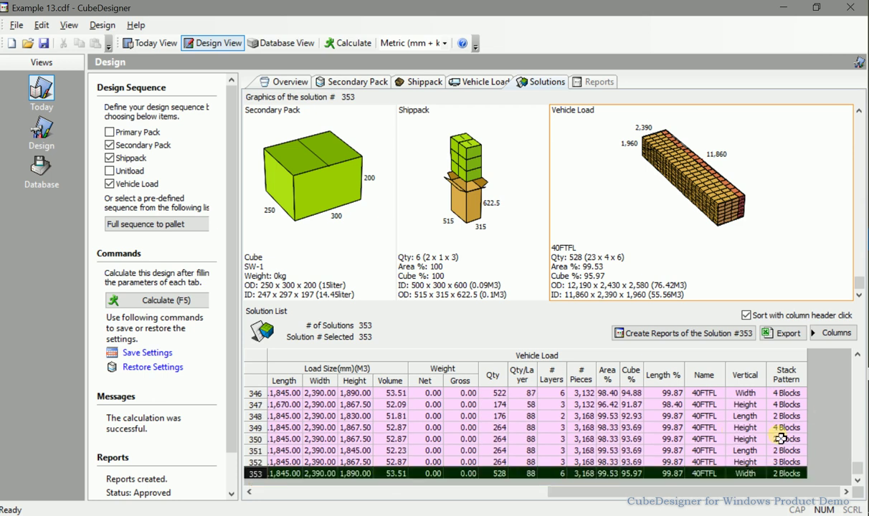
left_click(749, 462)
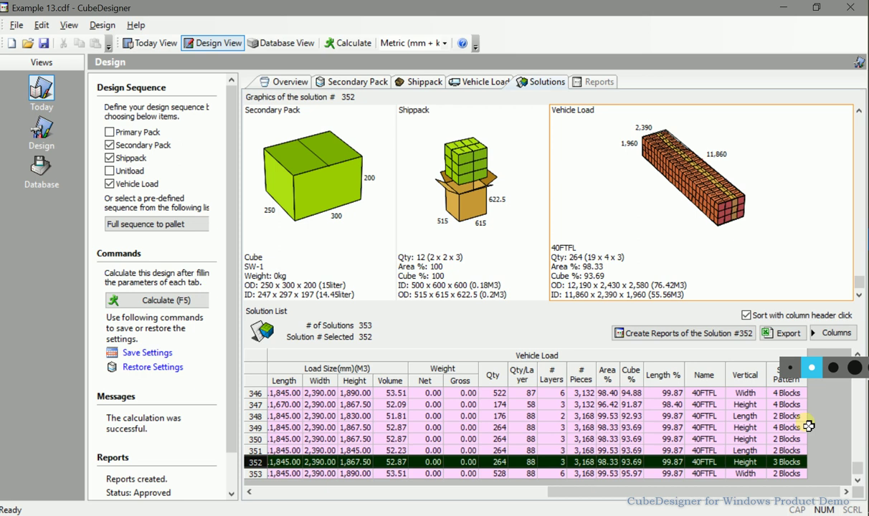
Sort the solutions by Stack Pattern and preview solutions 2, 3 and 5
left_click(783, 374)
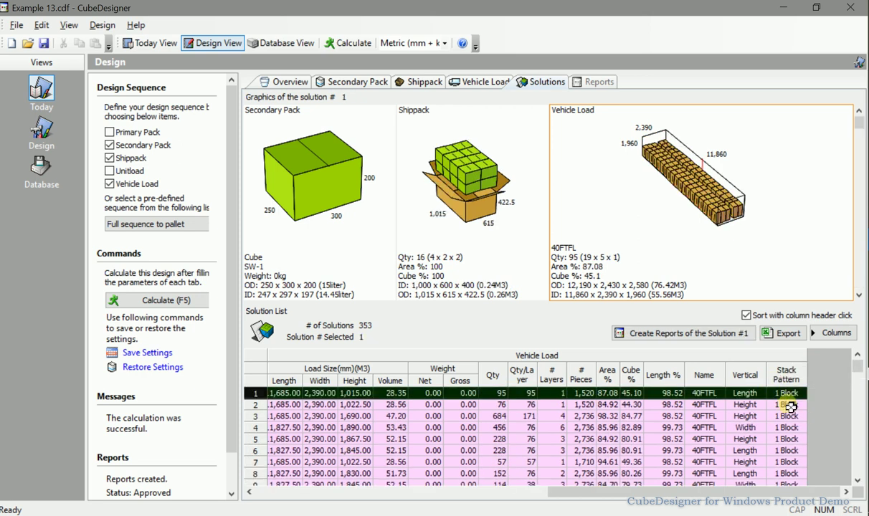
left_click(789, 405)
left_click(787, 416)
left_click(786, 439)
Move to the bottom of the list and preview solutions 352, 350 and 349
scroll(785, 438, "down", 4)
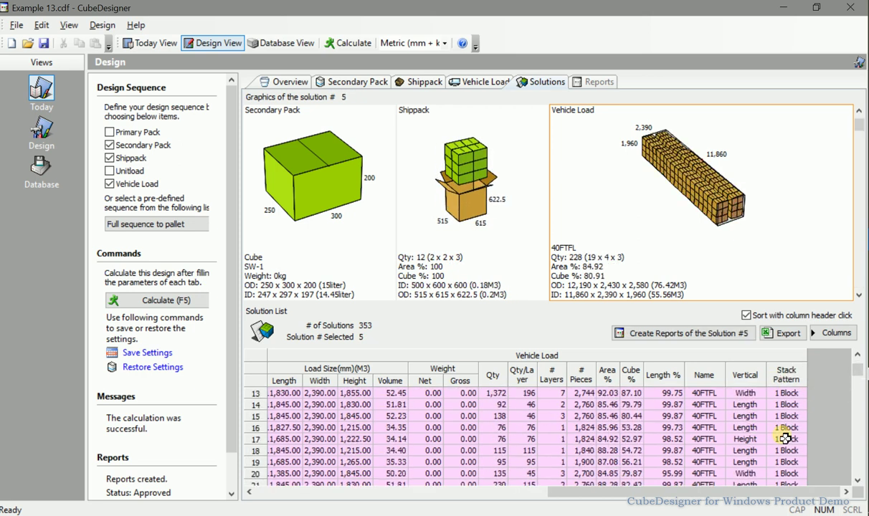
scroll(786, 439, "down", 9)
left_click_drag(858, 379, 848, 487)
left_click(788, 461)
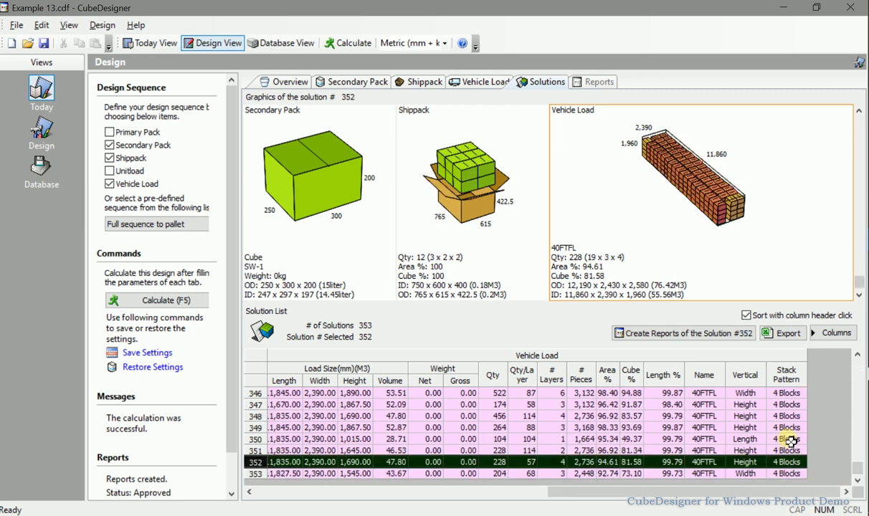
left_click(791, 439)
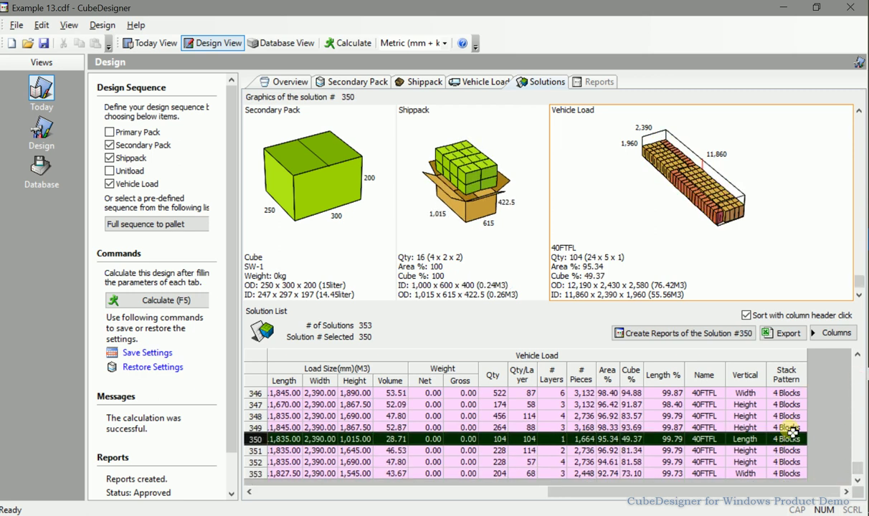
left_click(792, 427)
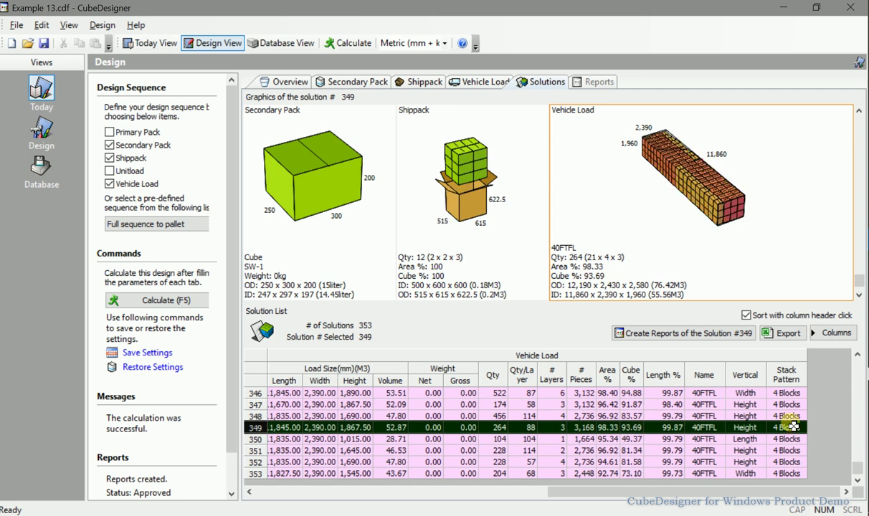
Enlarge the solution list, show shippack details, and return to the Shippack settings
left_click_drag(492, 304, 493, 286)
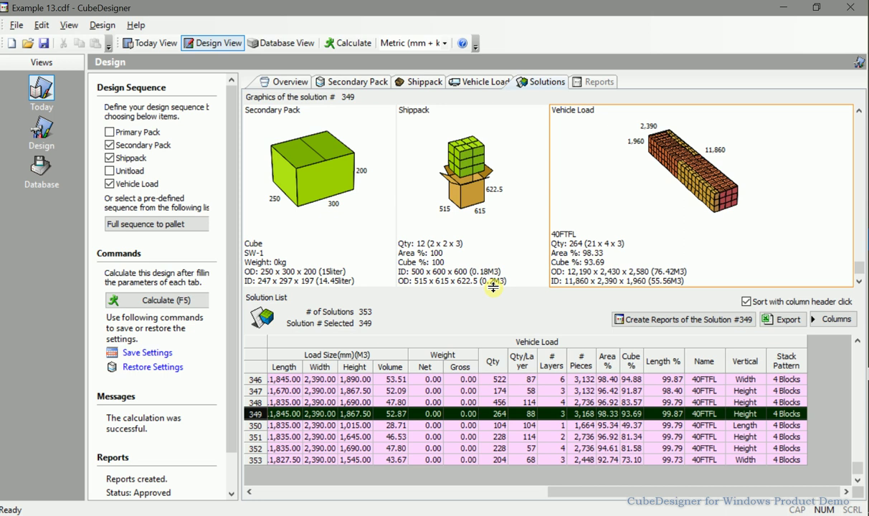
left_click(475, 255)
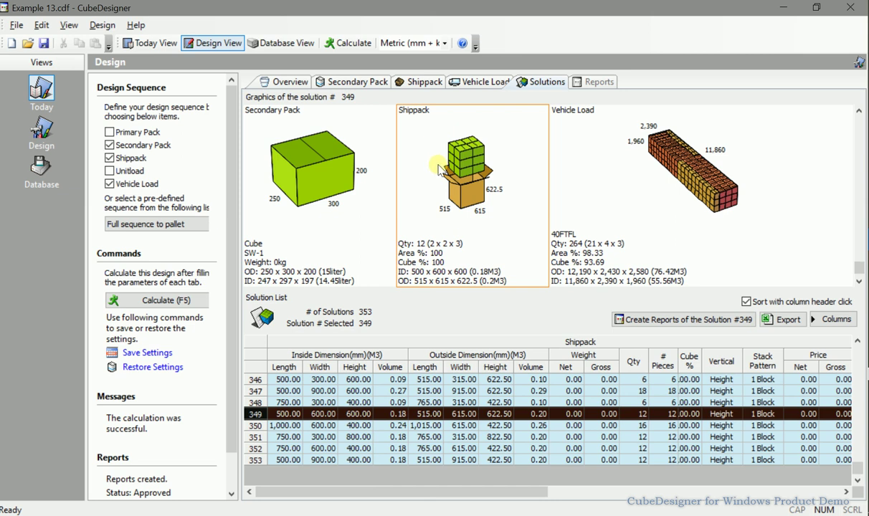
left_click(423, 83)
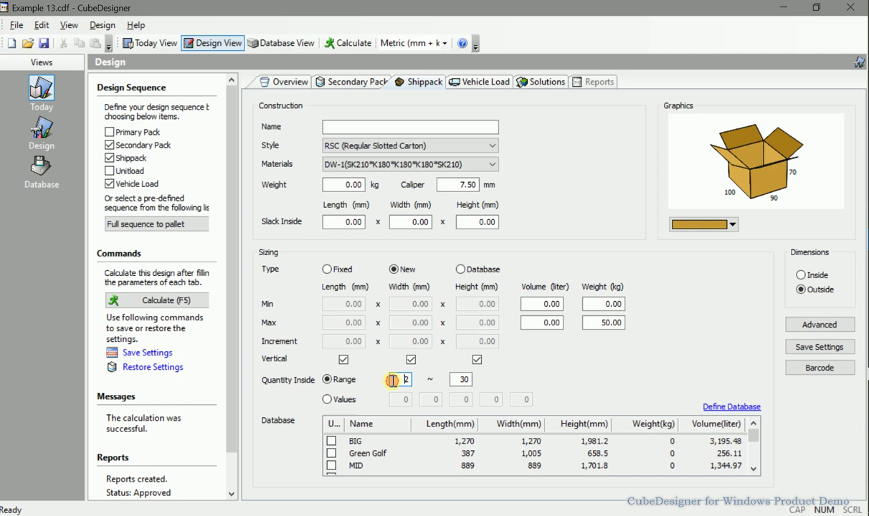
Set the minimum quantity inside to 20 and recalculate, yielding 108 solutions
left_click_drag(408, 380, 394, 381)
double_click(394, 381)
type("20")
left_click(349, 48)
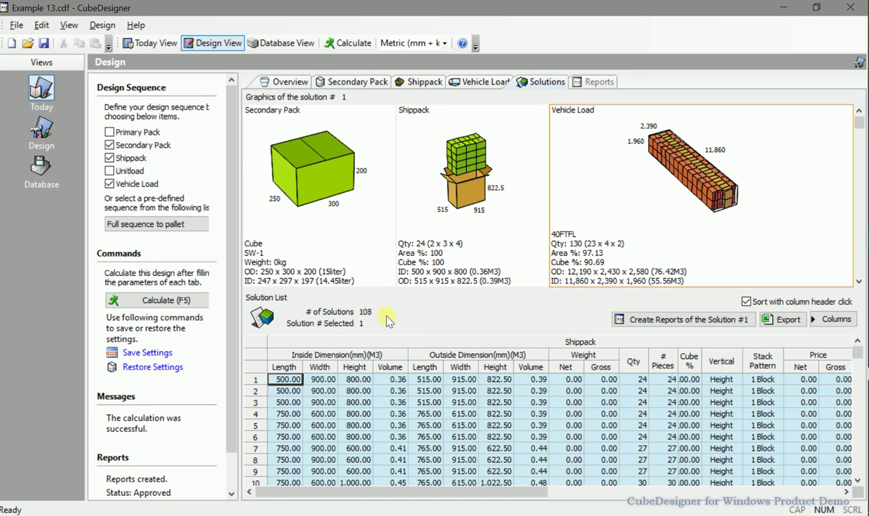
Show the shippack details and list the vehicle load details for every solution
left_click(446, 195)
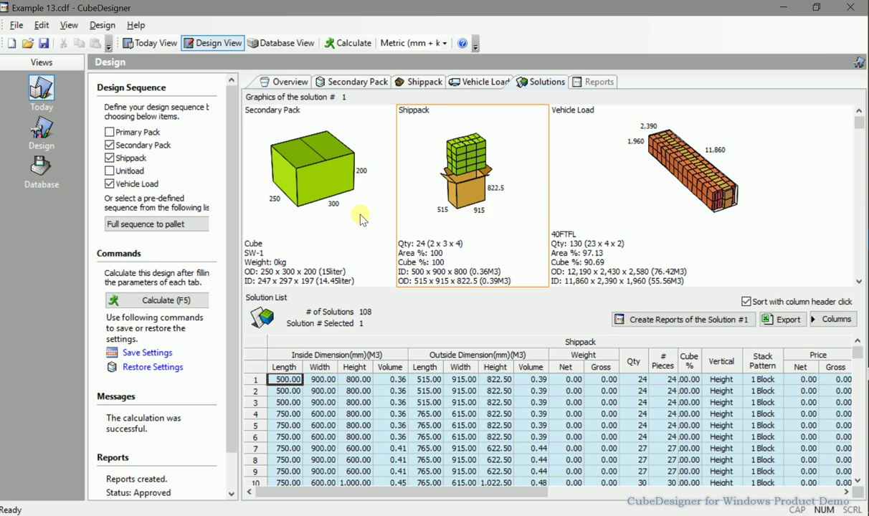
left_click(357, 215)
left_click(414, 212)
left_click(570, 225)
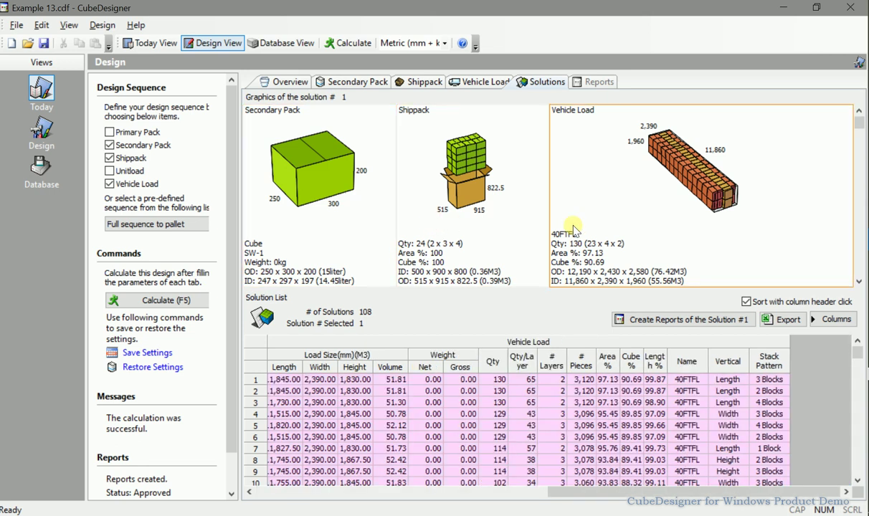
Compare previews of solutions #1–#3, then create the reports for solution #3
left_click(599, 381)
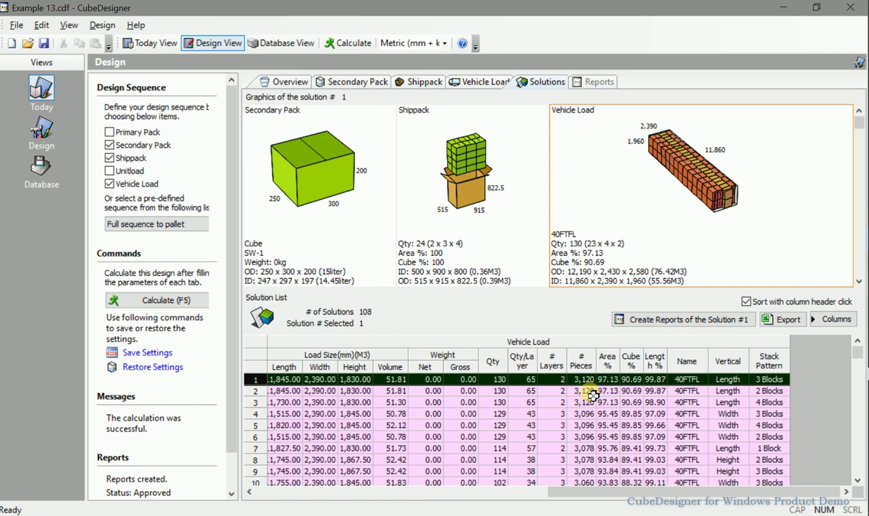
left_click(584, 390)
left_click(587, 403)
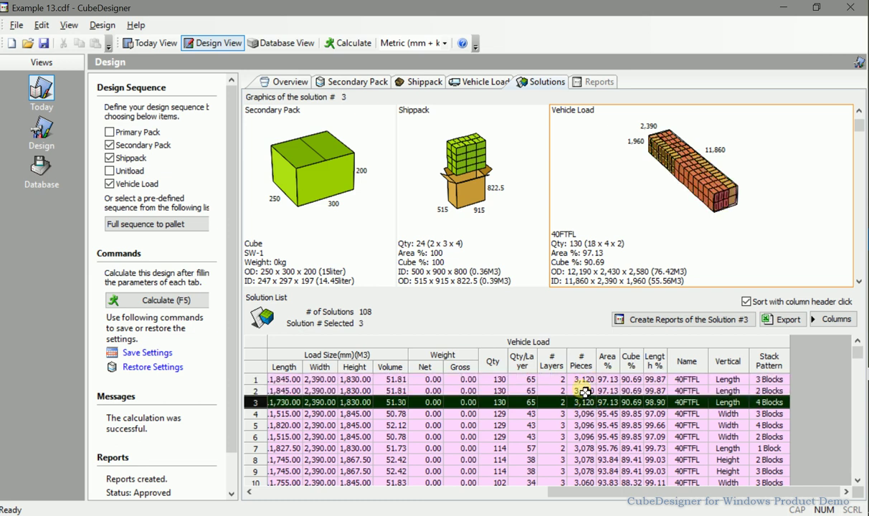
left_click(582, 390)
left_click(582, 379)
left_click(587, 393)
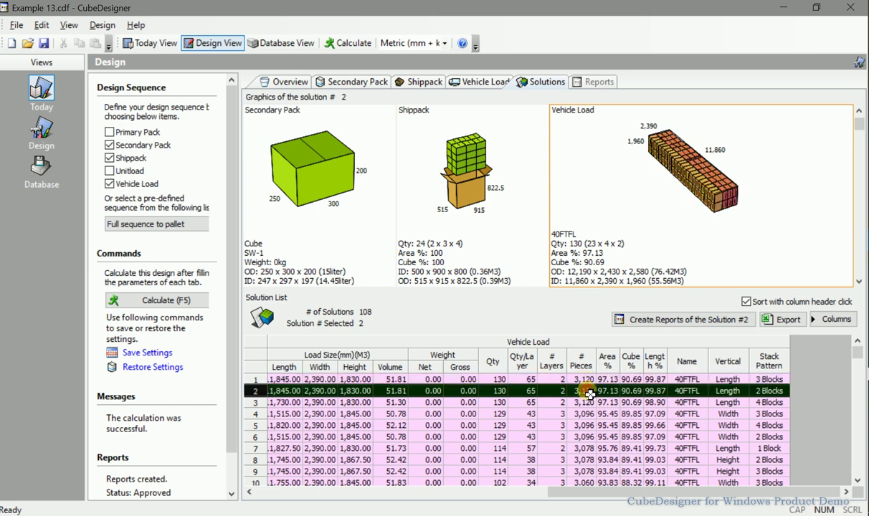
left_click(584, 403)
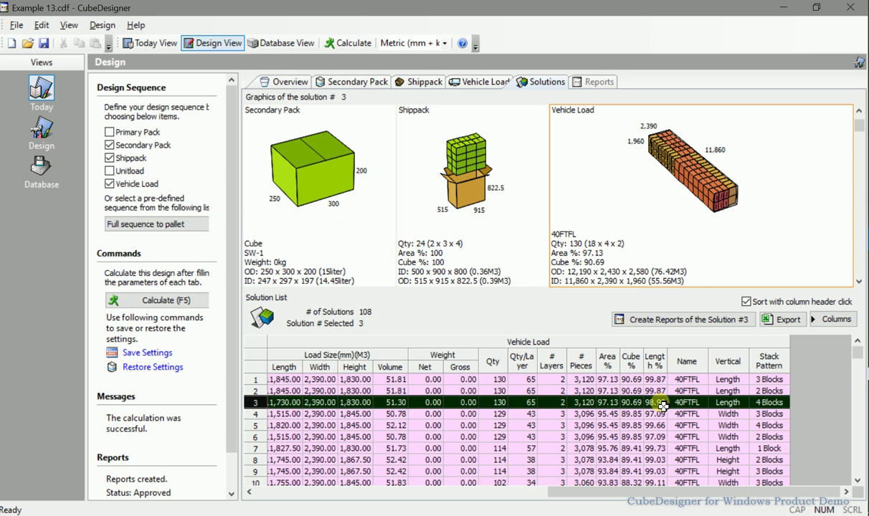
left_click(661, 319)
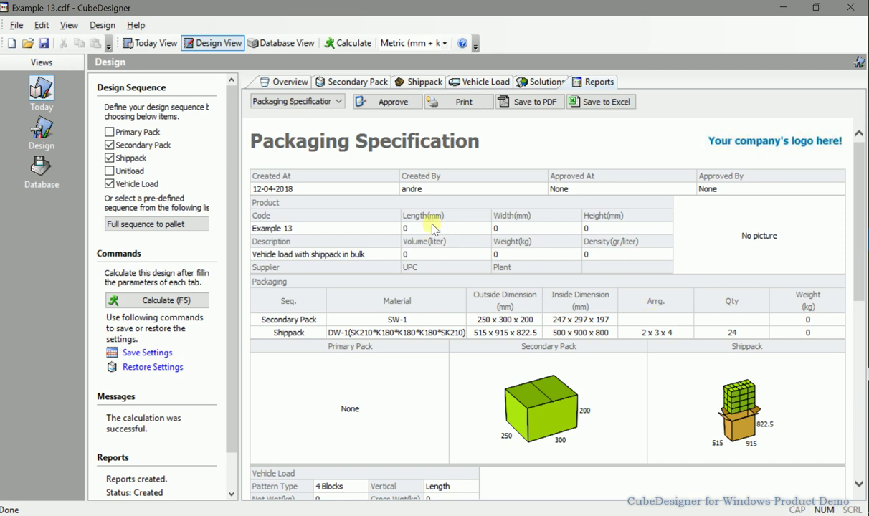
Review the report's creation date and the Secondary Pack outside dimensions
left_click_drag(249, 189, 297, 189)
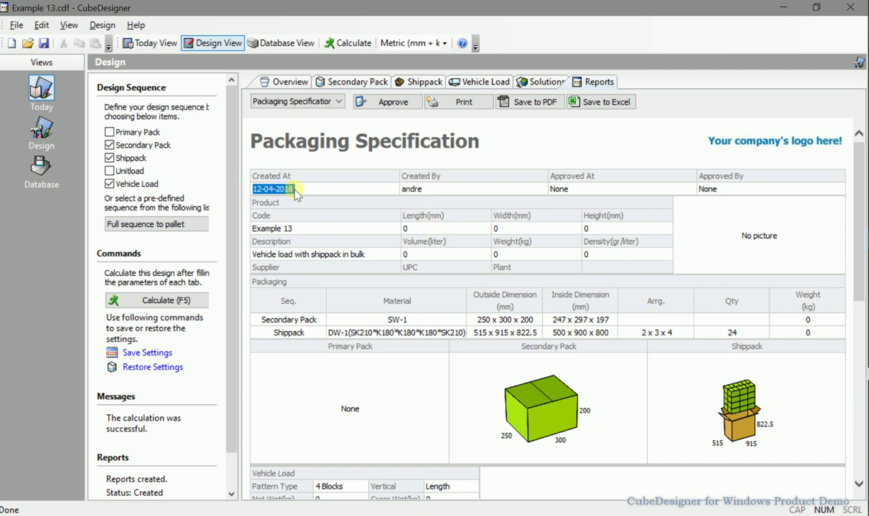
left_click(400, 189)
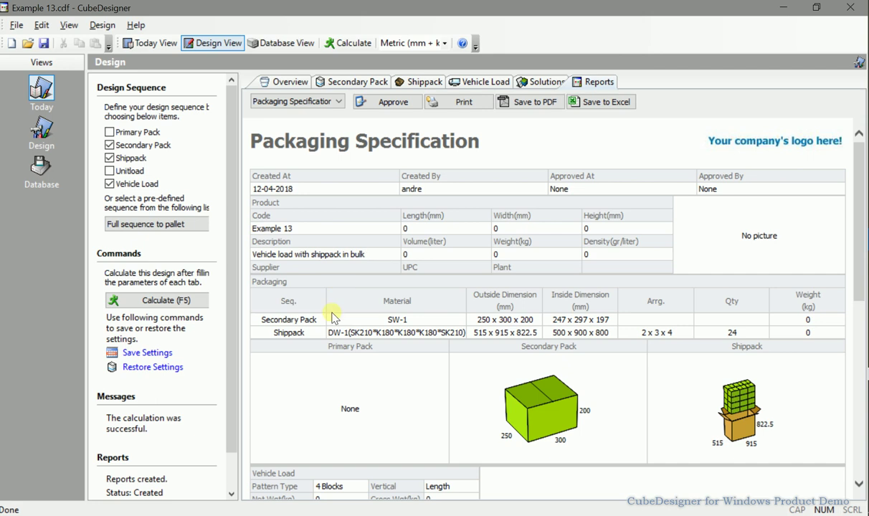
left_click_drag(259, 324, 316, 323)
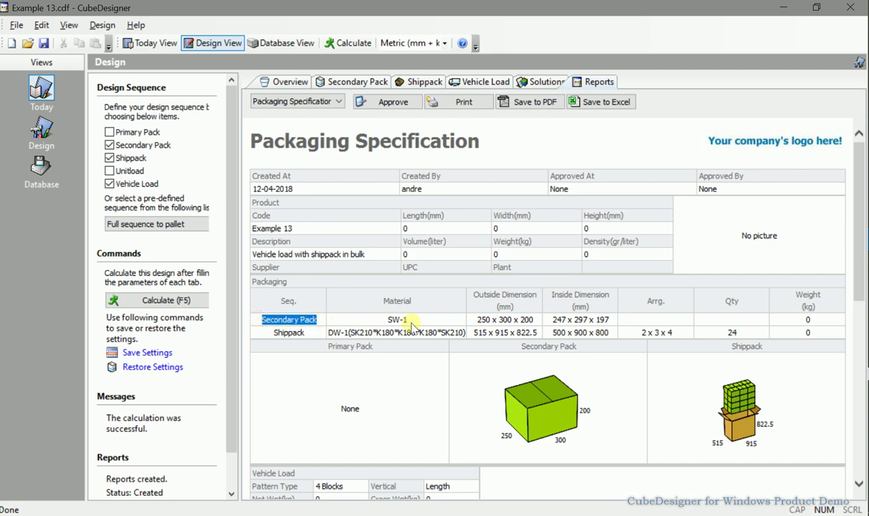
left_click_drag(473, 320, 534, 323)
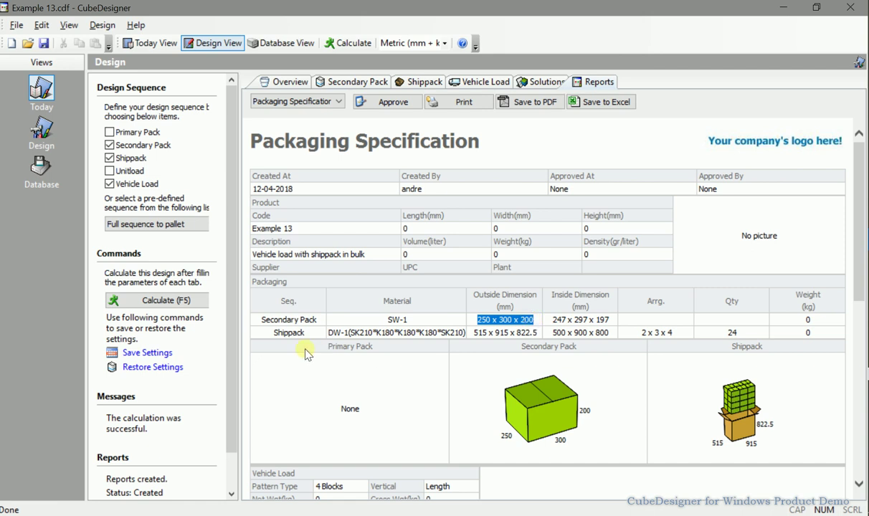
Review the shippack's outside dimensions 515 x 915 x 822.5 and inside dimensions 500 x 900 x 800
left_click_drag(274, 333, 316, 334)
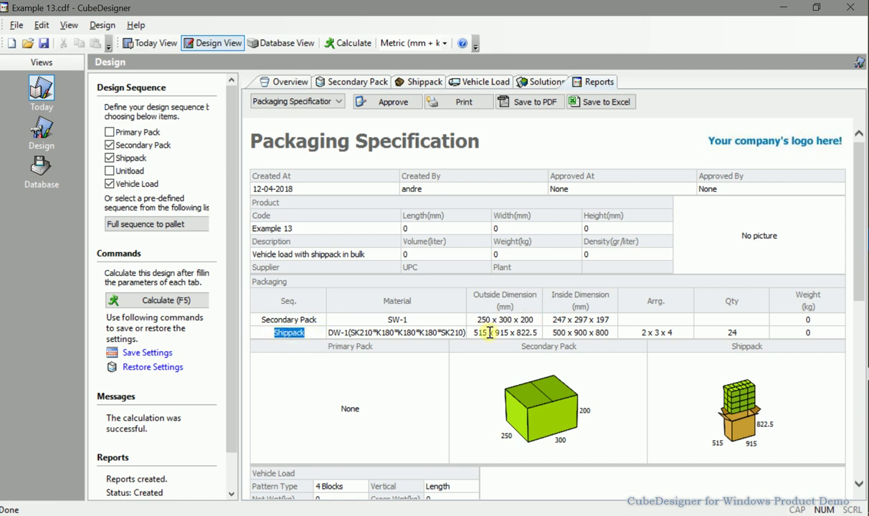
left_click_drag(473, 333, 539, 333)
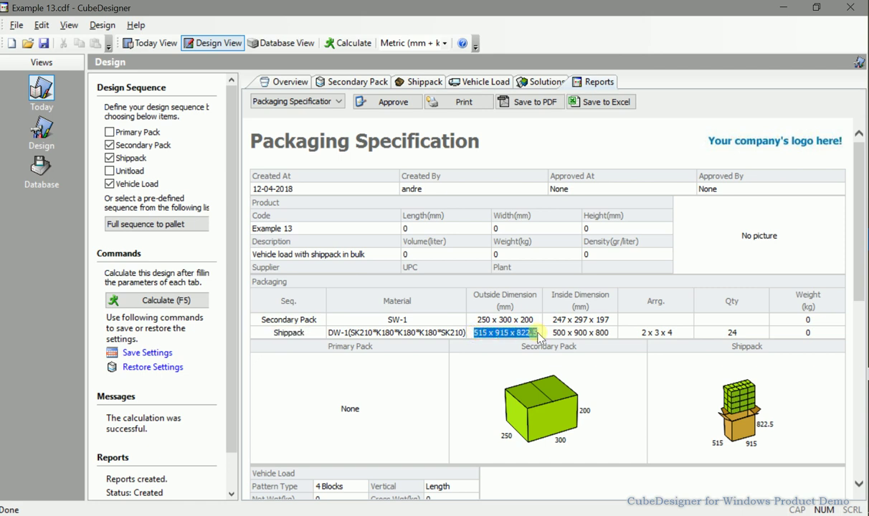
left_click(507, 334)
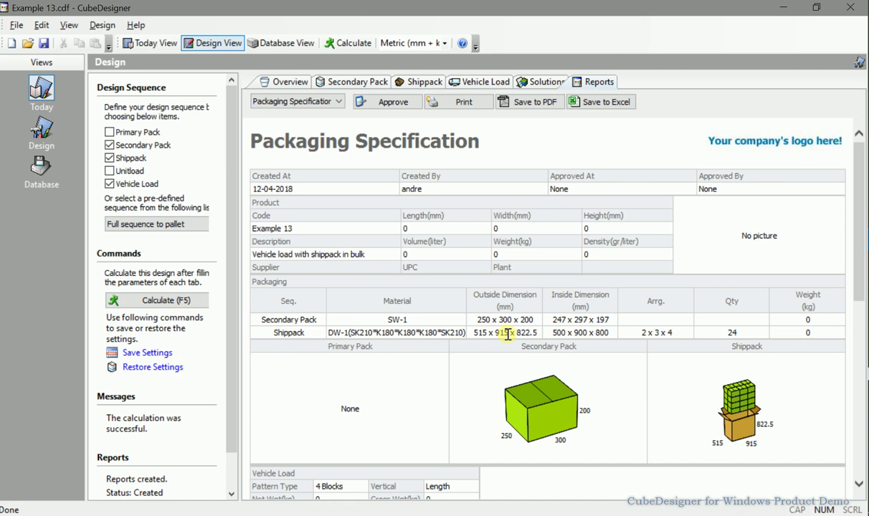
left_click_drag(553, 334, 610, 335)
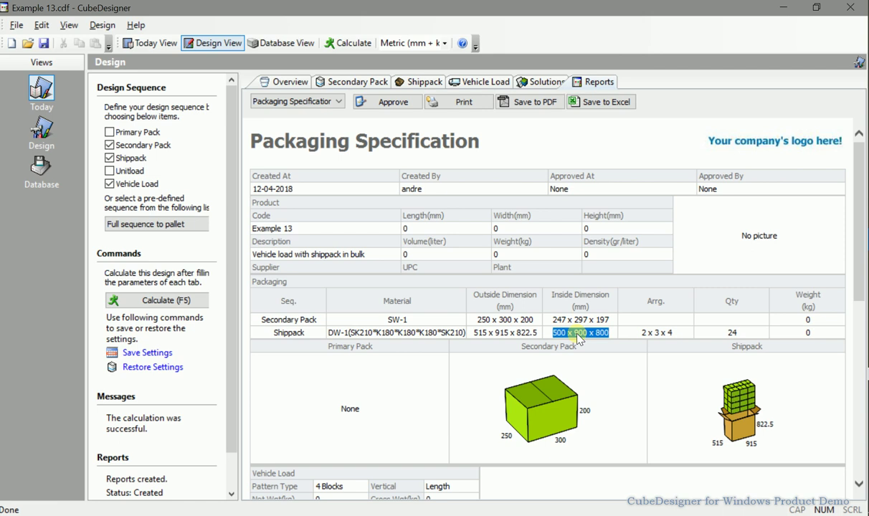
left_click(731, 333)
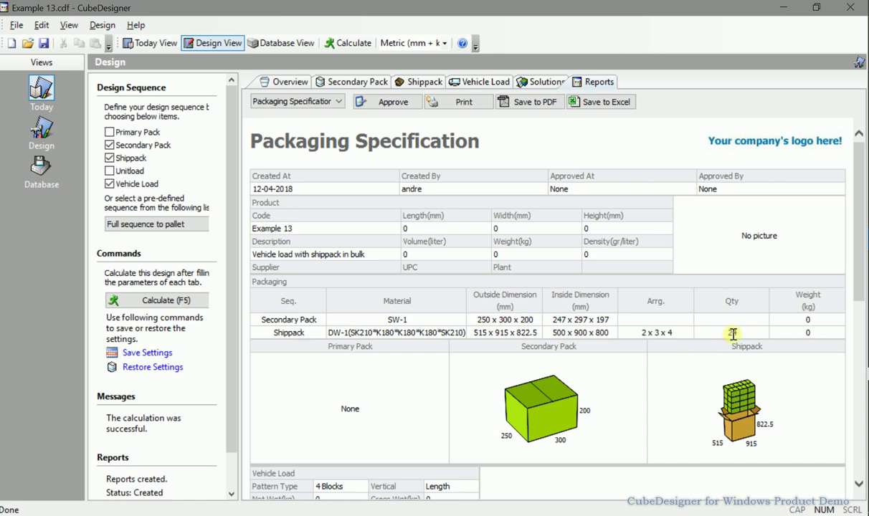
Review the Vehicle Load section's 40FTFL vehicle and load size 11,730 x 2,390 x 1,830
scroll(733, 333, "down", 1)
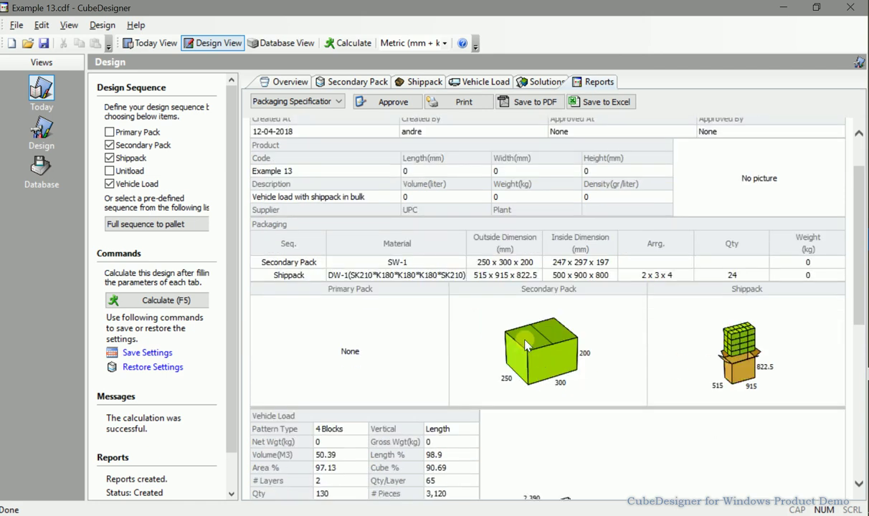
scroll(791, 369, "down", 5)
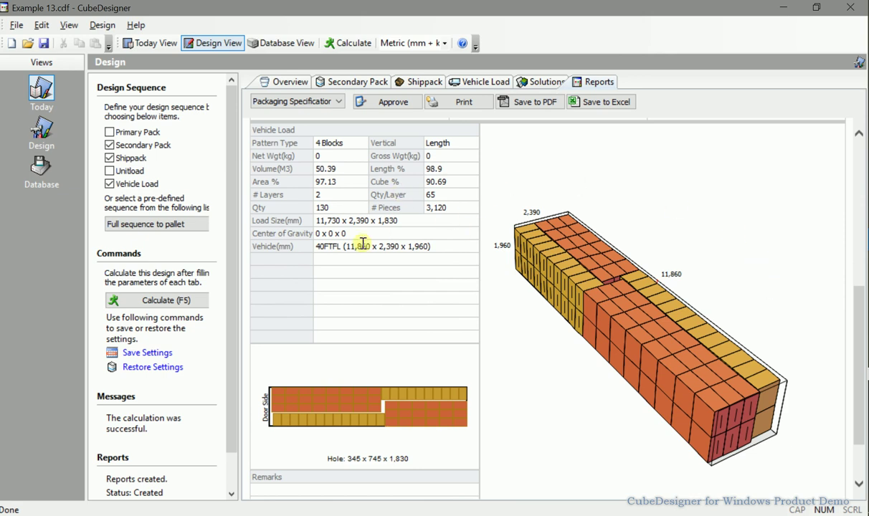
left_click(315, 247)
left_click_drag(315, 247, 456, 246)
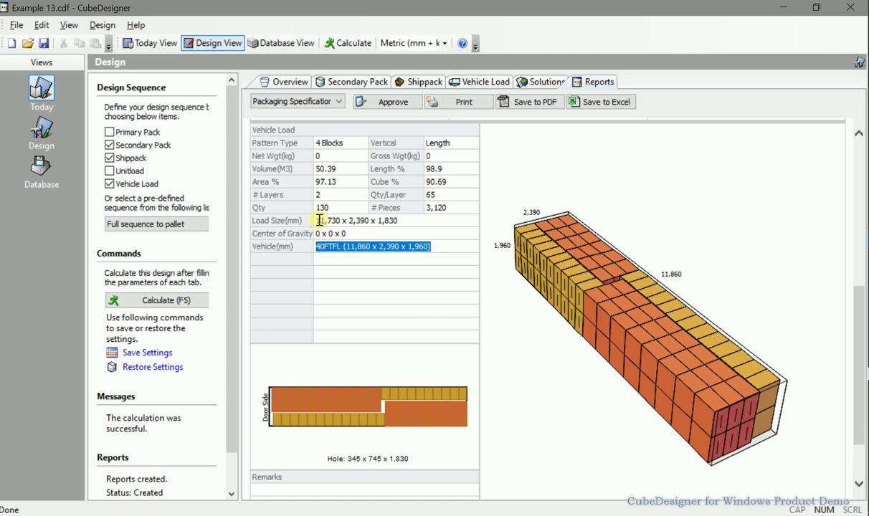
left_click_drag(316, 220, 401, 223)
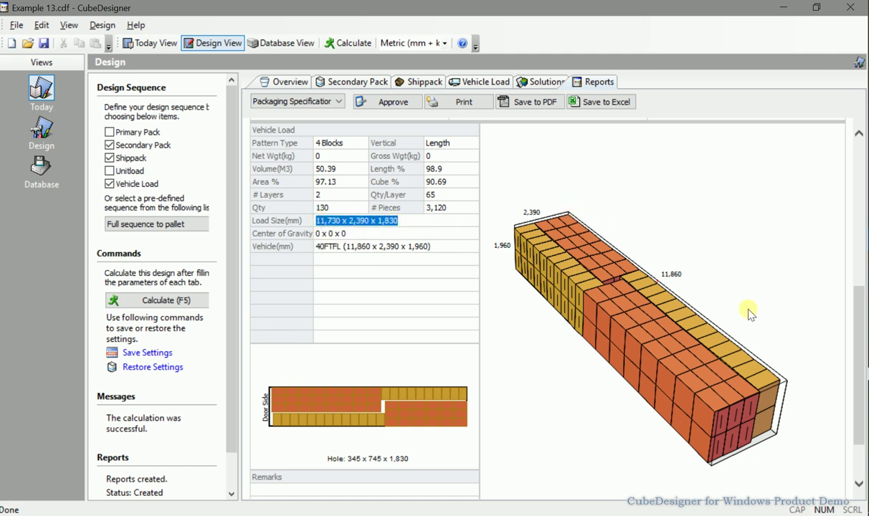
left_click(322, 170)
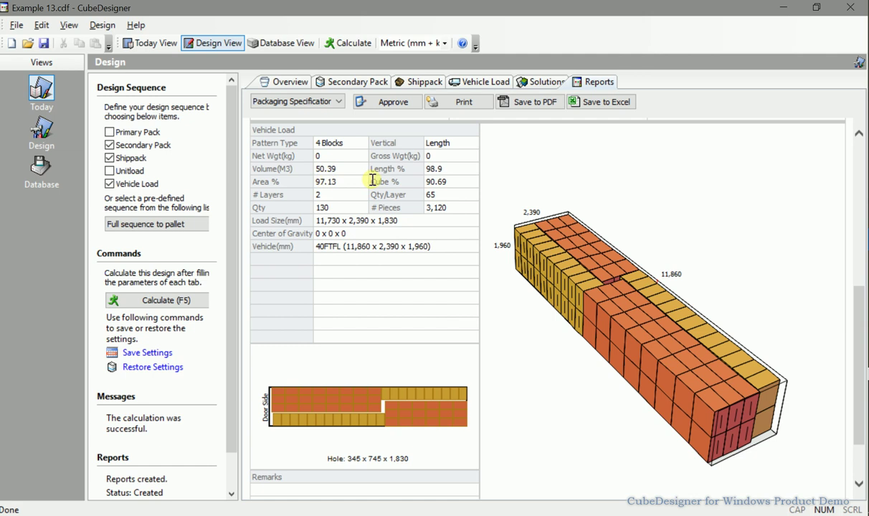
Check the load's Length % 98.9, Area % 97.13 and Cube % 90.69
left_click(424, 169)
left_click(440, 167)
double_click(443, 170)
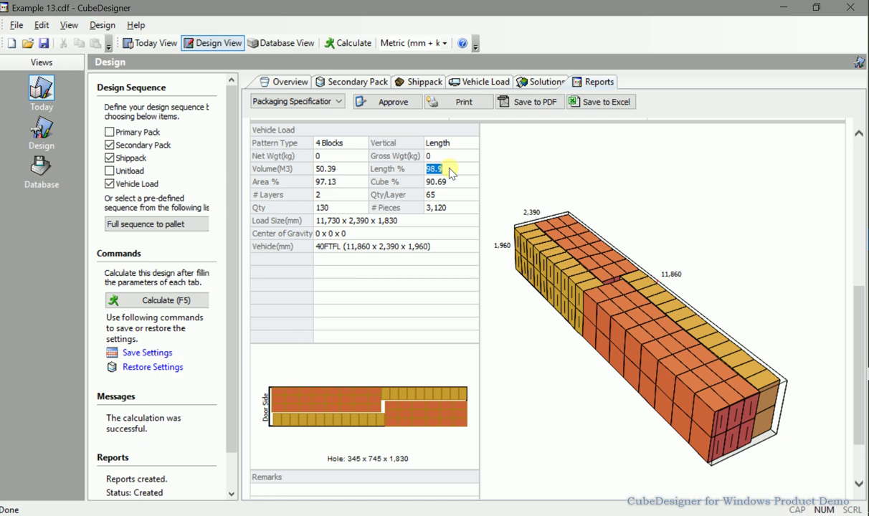
double_click(324, 182)
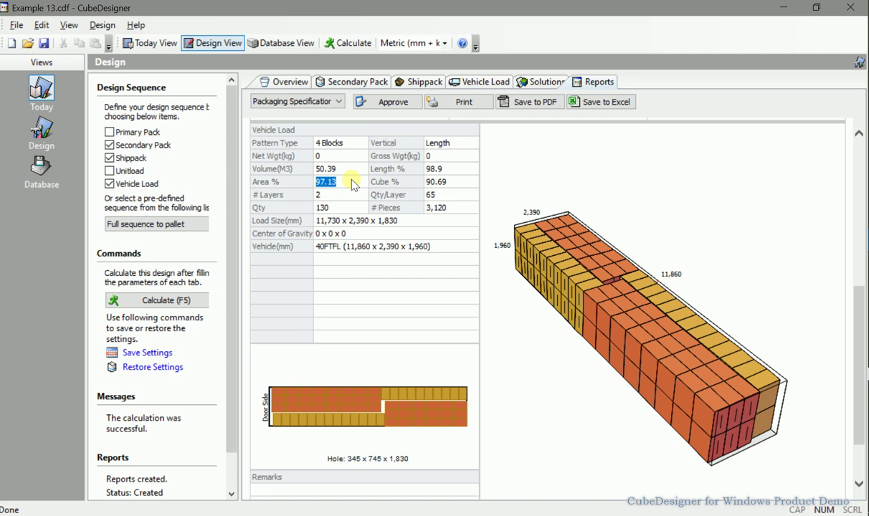
double_click(433, 182)
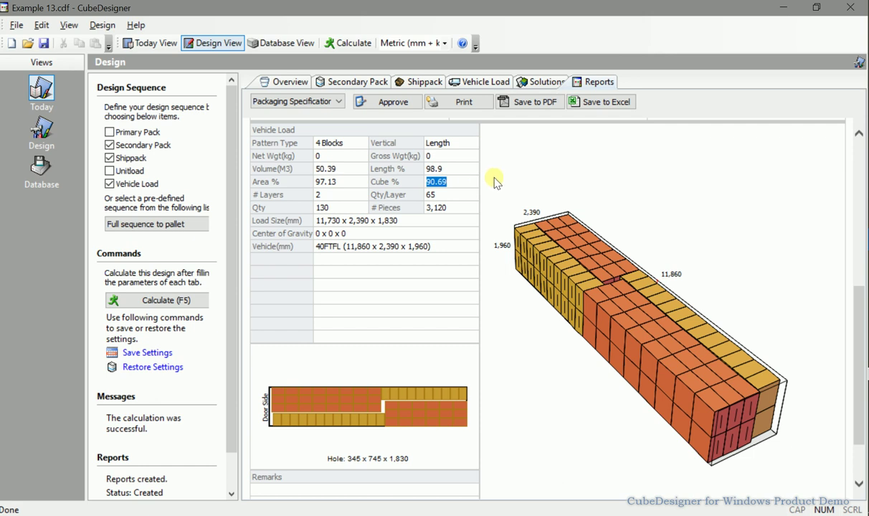
Check the number of layers, the 130 shippacks, the 3,120 total pieces and the load layout diagram
double_click(319, 197)
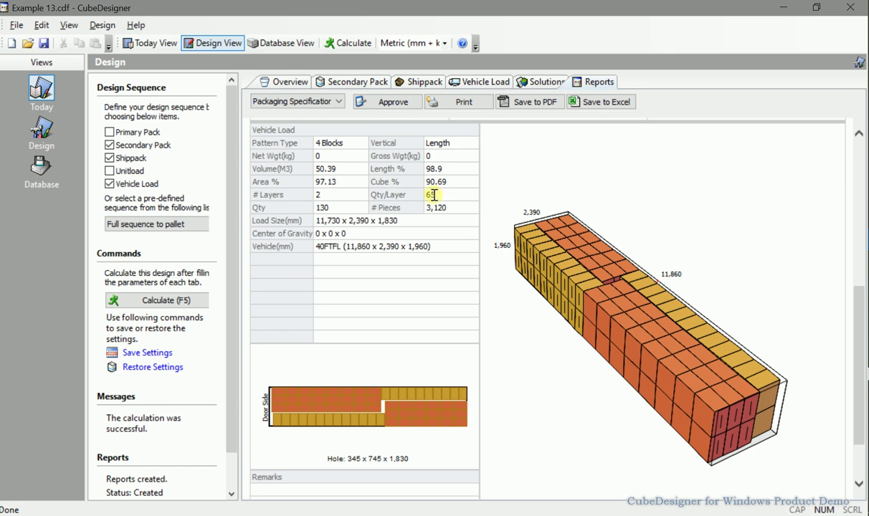
left_click(322, 208)
left_click_drag(429, 208, 454, 210)
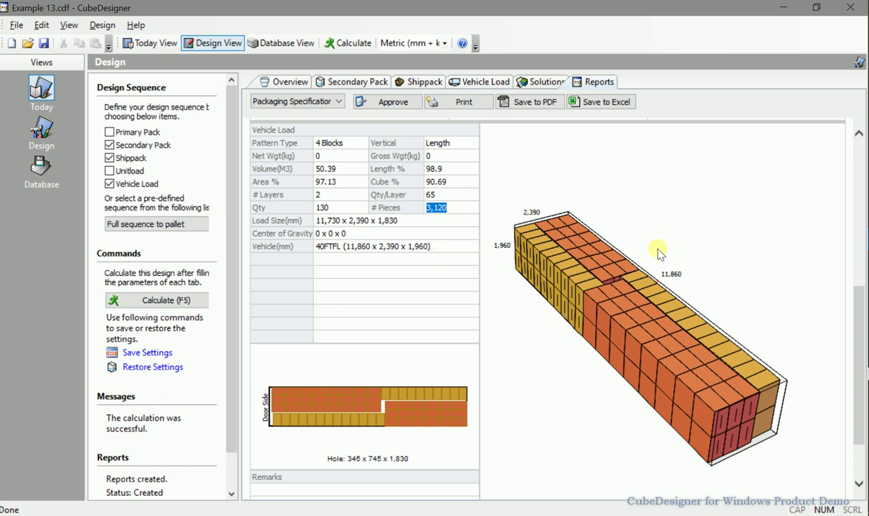
left_click(255, 351)
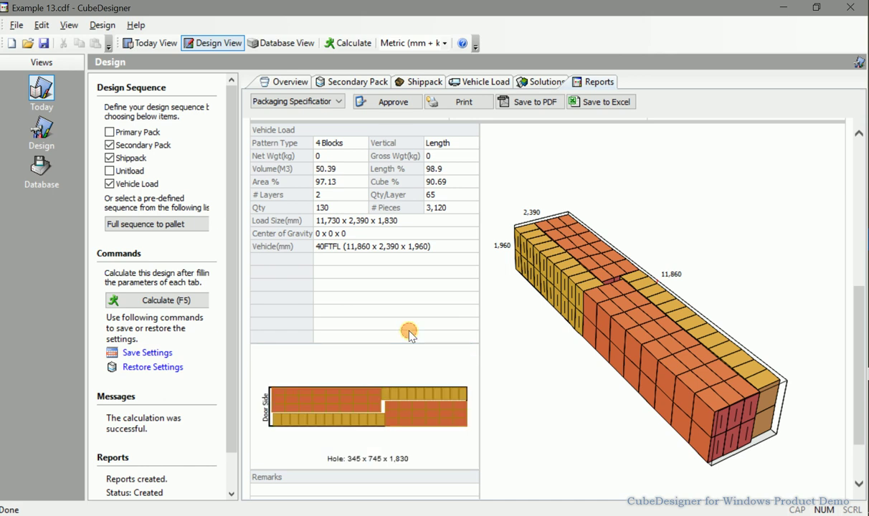
Approve the packaging specification and confirm the approval date 12-04-2018
scroll(410, 329, "up", 5)
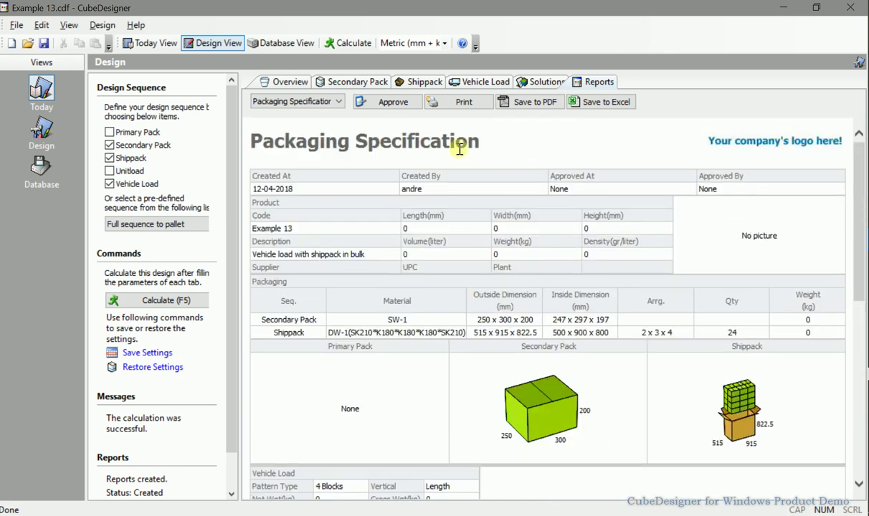
left_click(387, 104)
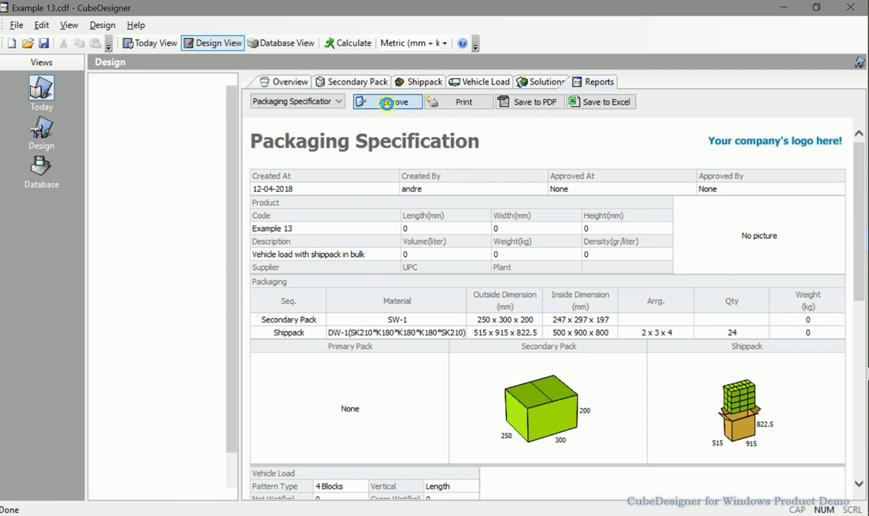
left_click_drag(549, 188, 601, 189)
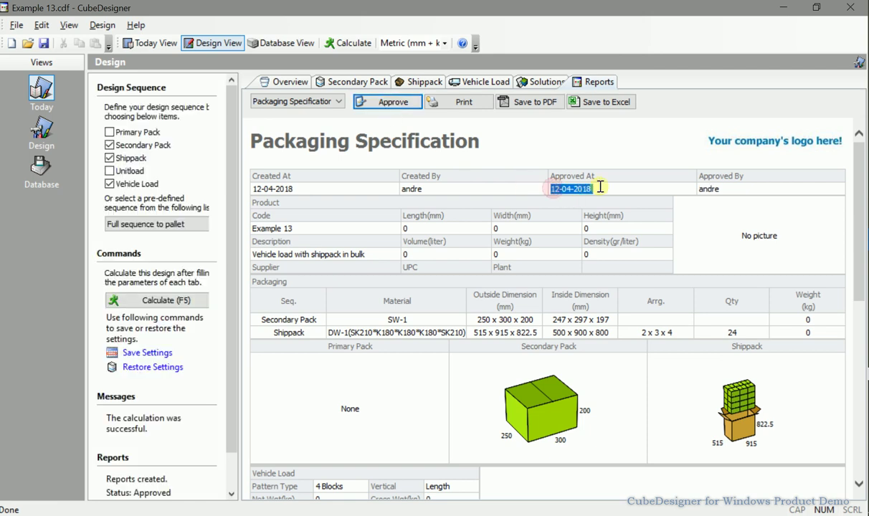
left_click(708, 188)
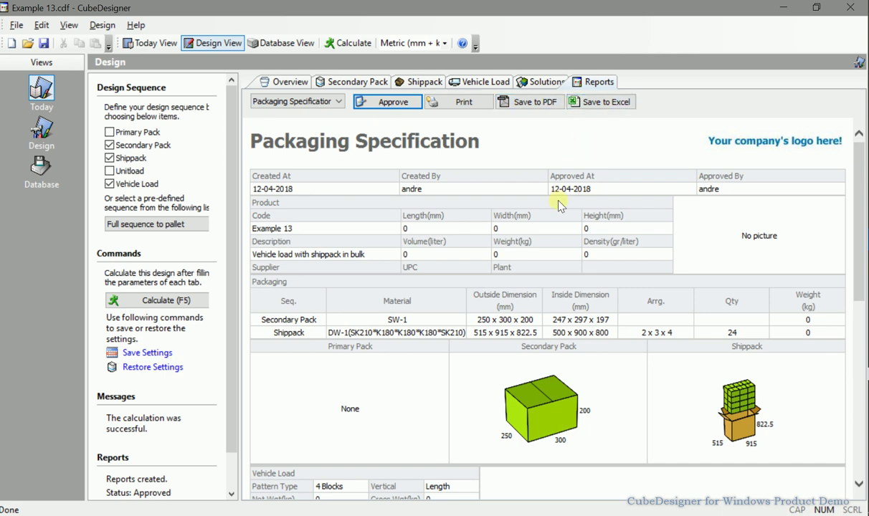
Go back to the design's Overview form
scroll(561, 200, "down", 3)
scroll(560, 201, "up", 3)
left_click(285, 83)
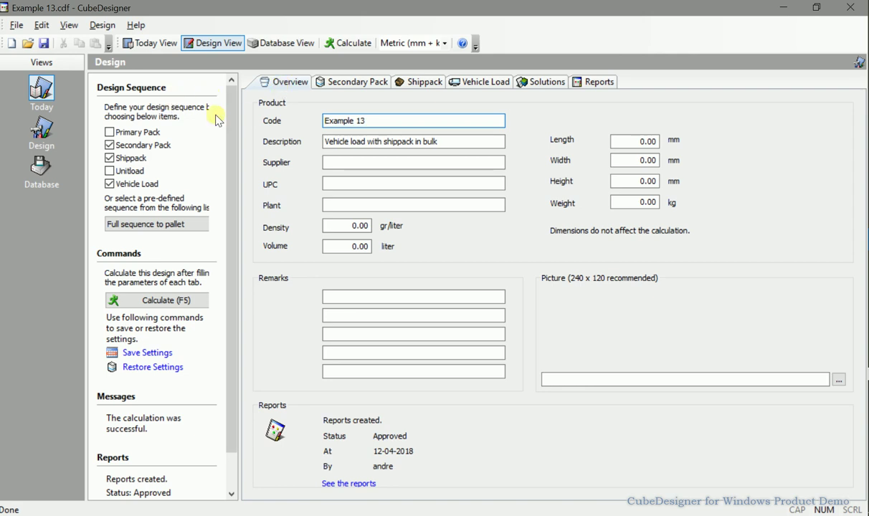
Save the approved Example 13 design to Example 13.cdf with File > Save
double_click(414, 119)
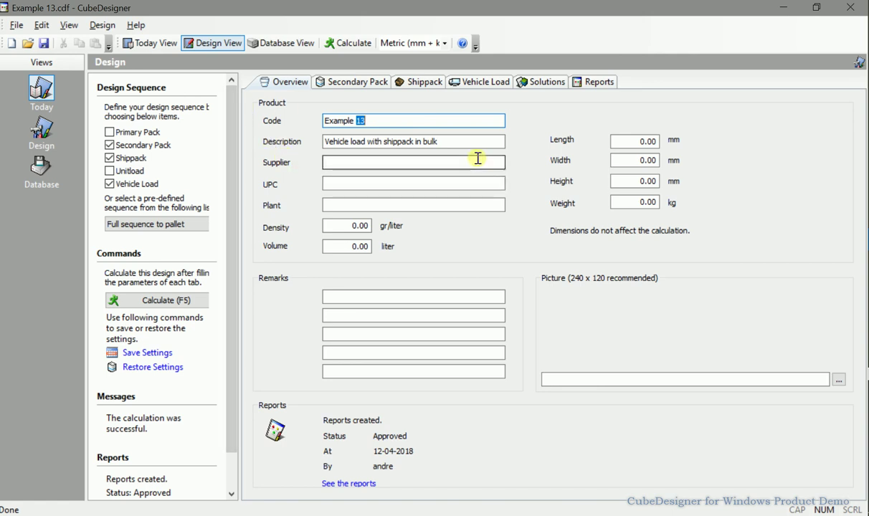
left_click(16, 27)
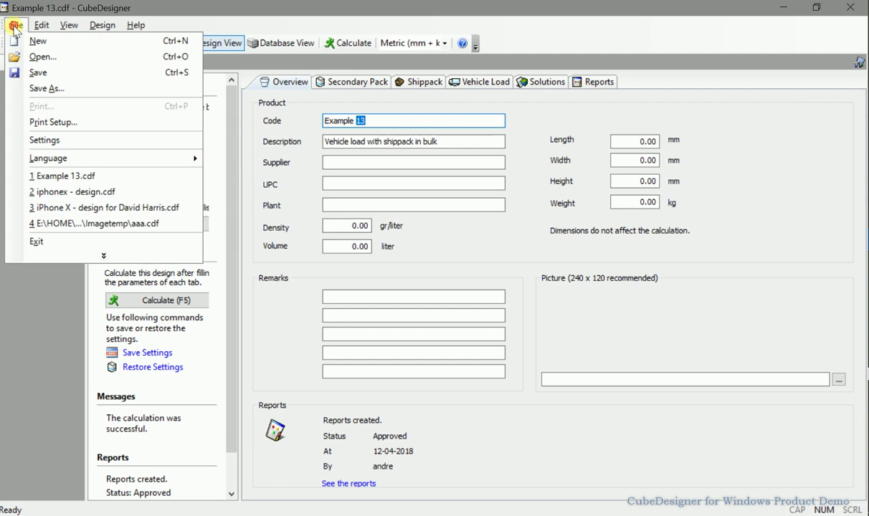
left_click(63, 75)
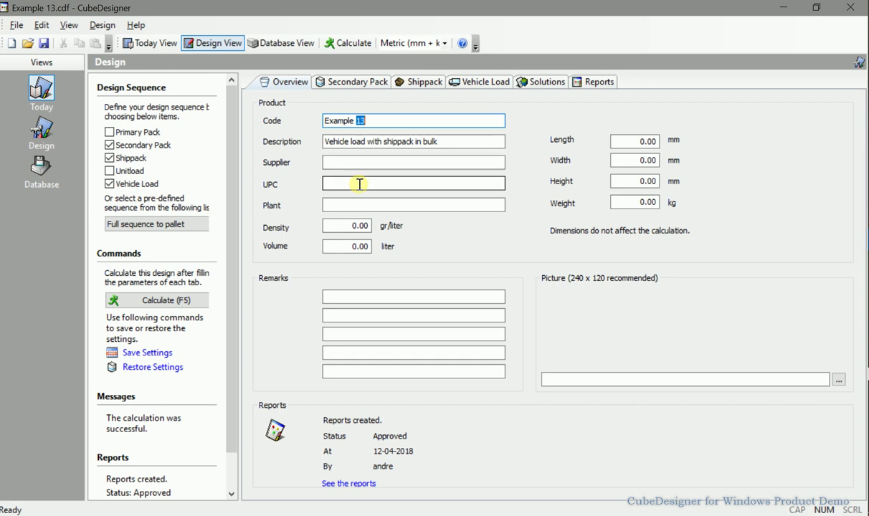
Open the Today page and find Example 13 at the top of Recent Designs
left_click(39, 96)
left_click(230, 283)
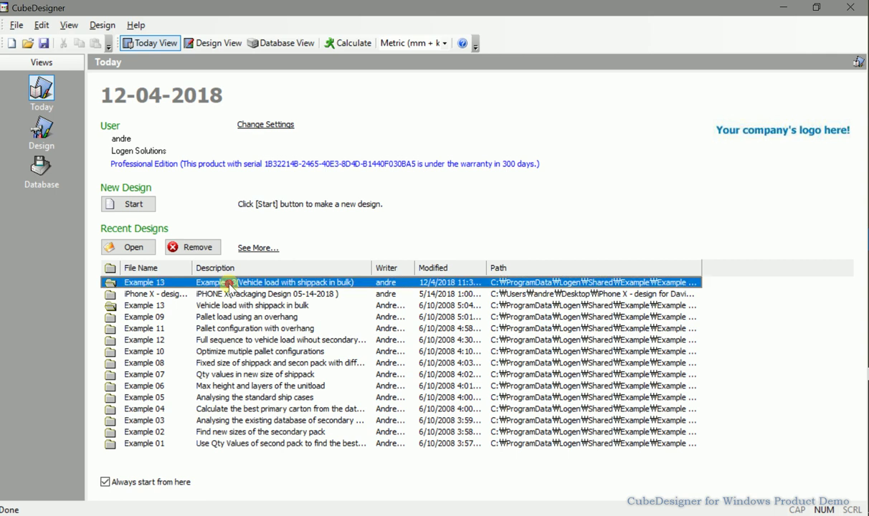